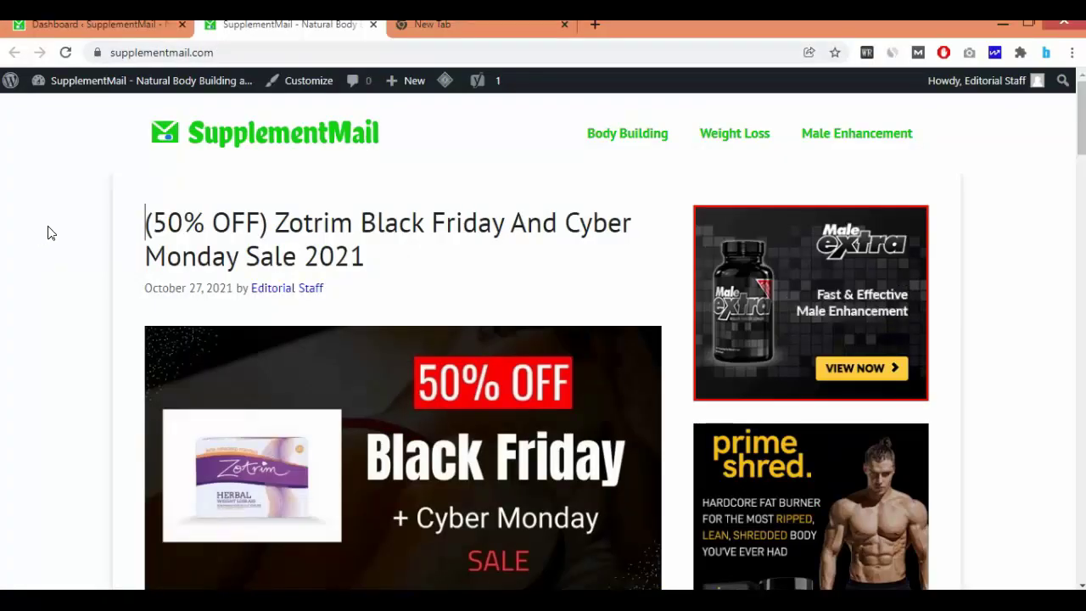
# Step: Scroll to the live site's footer and highlight the Built with GeneratePress credit
pyautogui.scroll(-2, 50, 232)
pyautogui.scroll(-20, 47, 236)
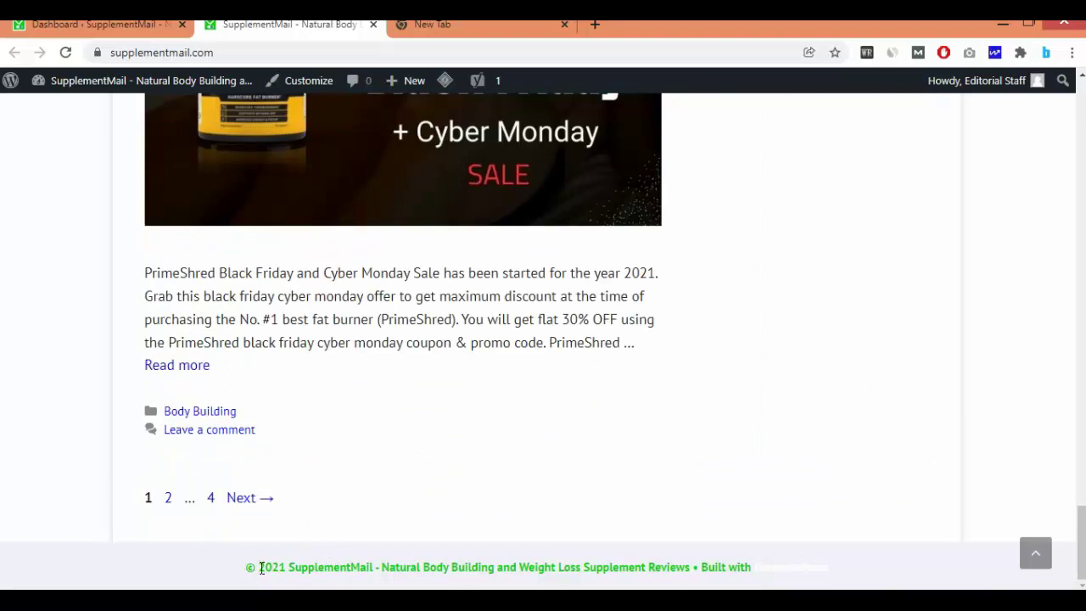
pyautogui.moveTo(245, 567)
pyautogui.mouseDown()
pyautogui.moveTo(314, 569)
pyautogui.moveTo(246, 566)
pyautogui.mouseUp()
pyautogui.moveTo(703, 567); pyautogui.dragTo(827, 565)
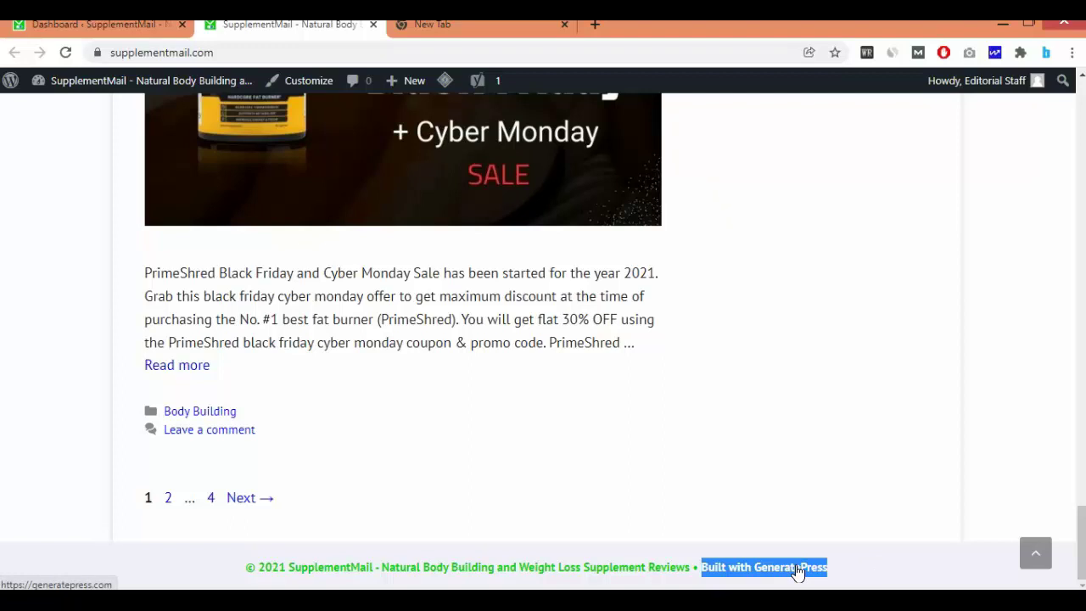
pyautogui.click(857, 481)
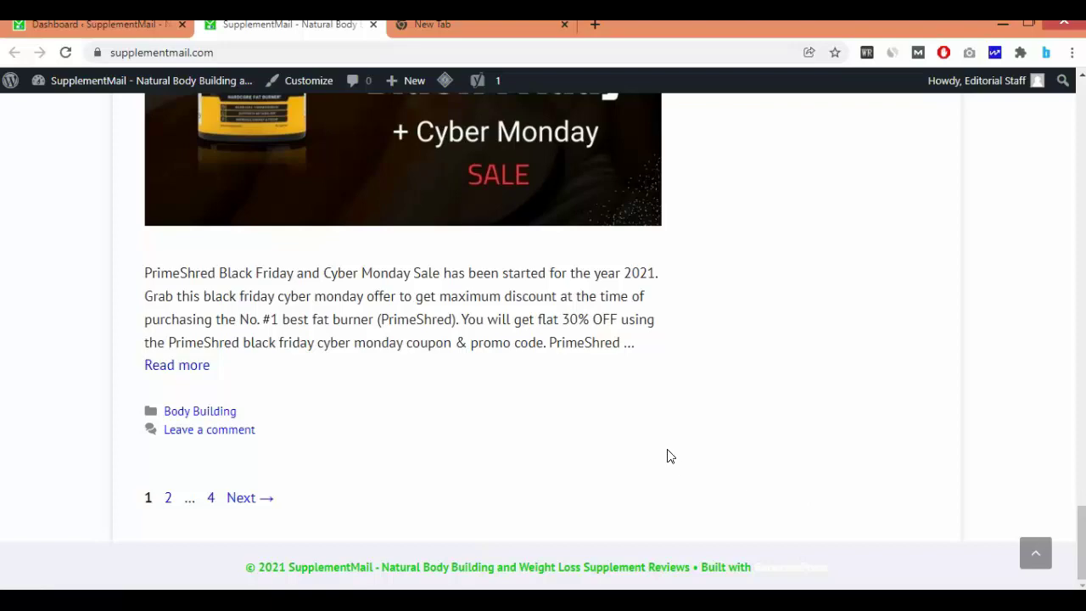
# Step: Reload the site, reselect the GeneratePress credit, then go to the admin dashboard
pyautogui.scroll(10, 667, 456)
pyautogui.scroll(-10, 667, 455)
pyautogui.click(65, 52)
pyautogui.moveTo(697, 567); pyautogui.dragTo(830, 574)
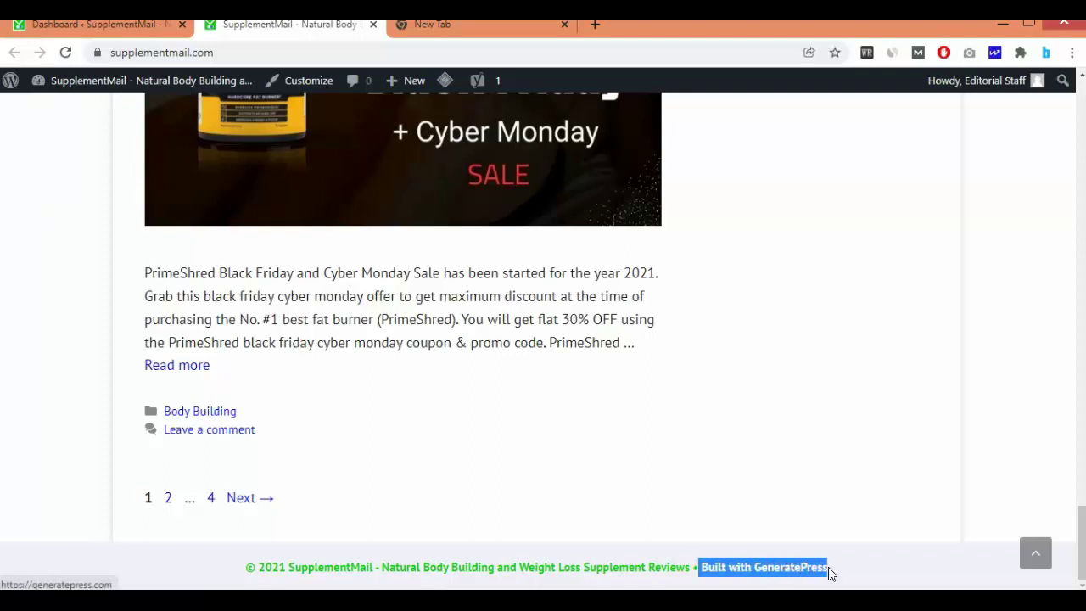
pyautogui.click(51, 351)
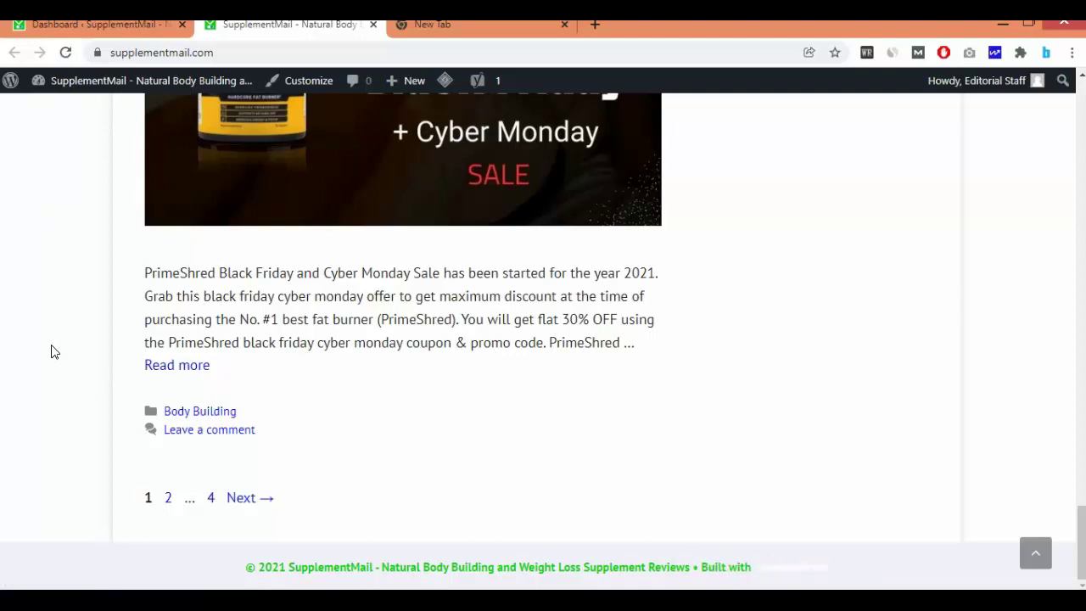
pyautogui.click(148, 34)
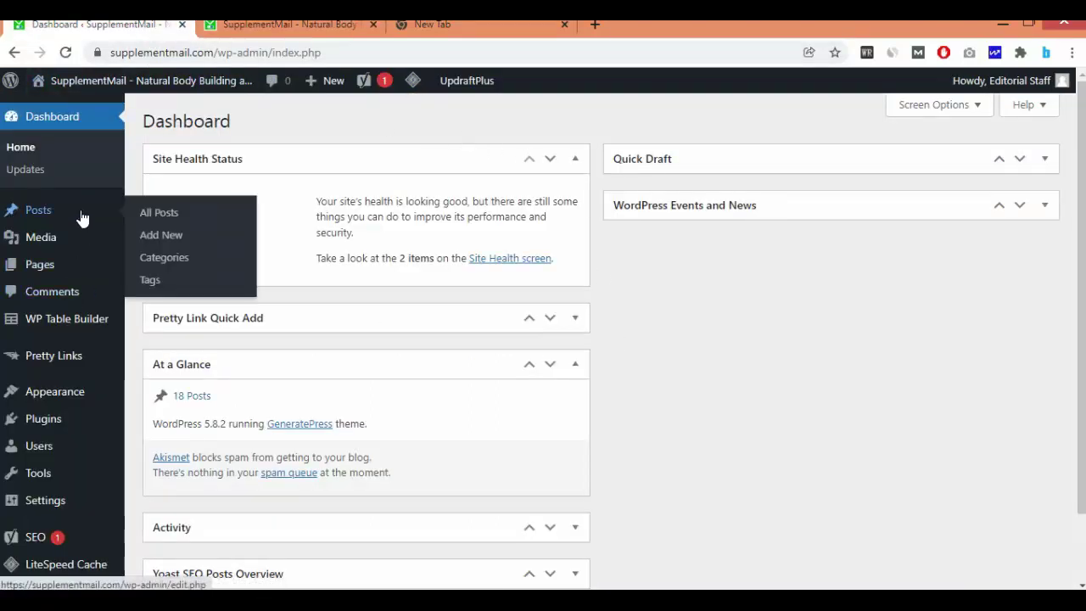
# Step: Search Plugins > Add New for 'real time find and replace', then install and activate it
pyautogui.moveTo(70, 427)
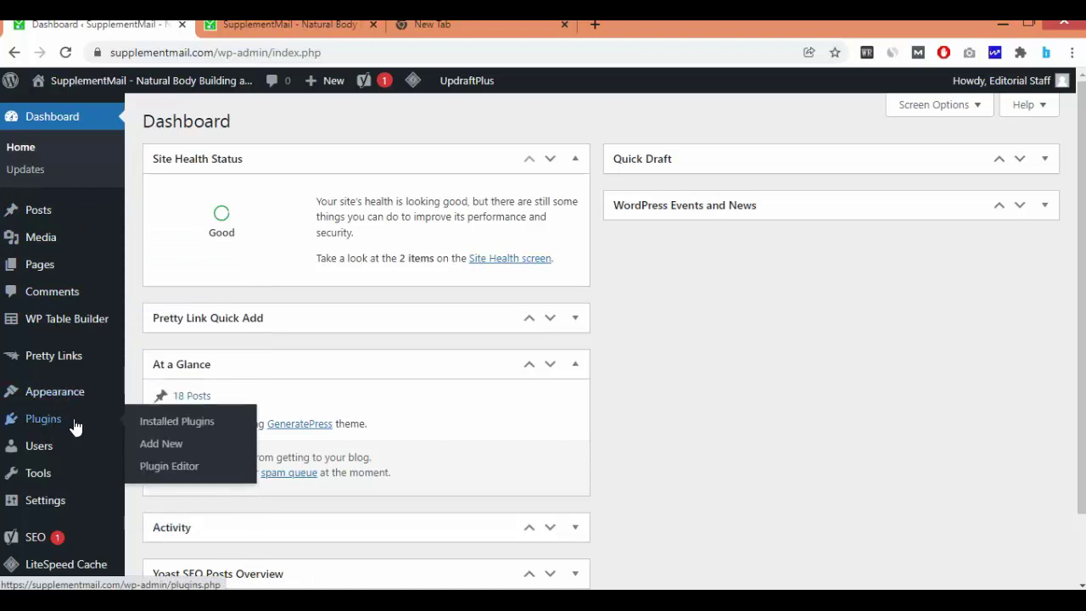
pyautogui.click(68, 425)
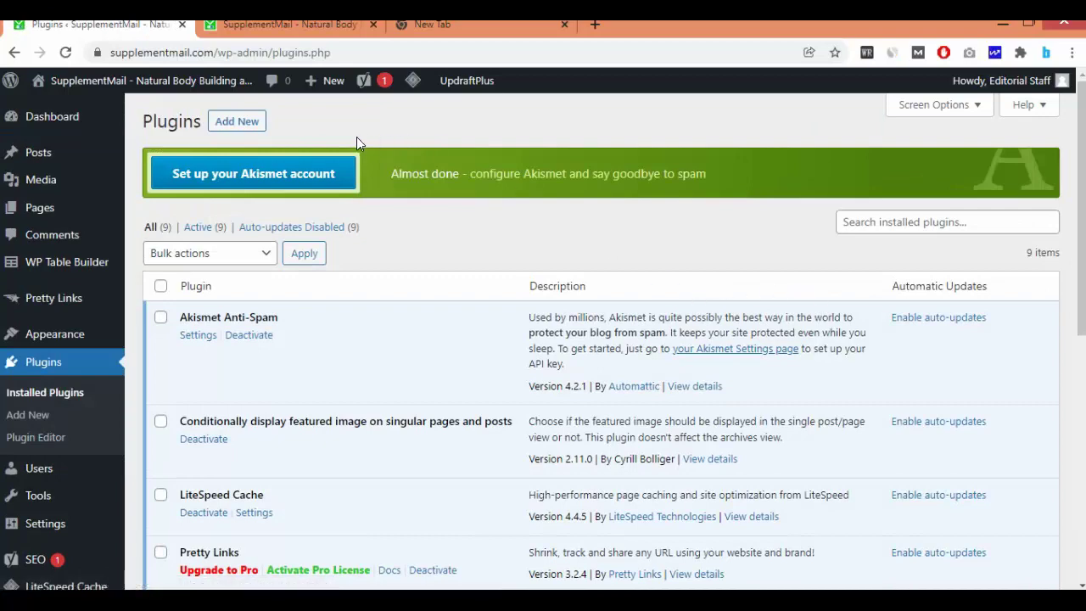
pyautogui.click(238, 121)
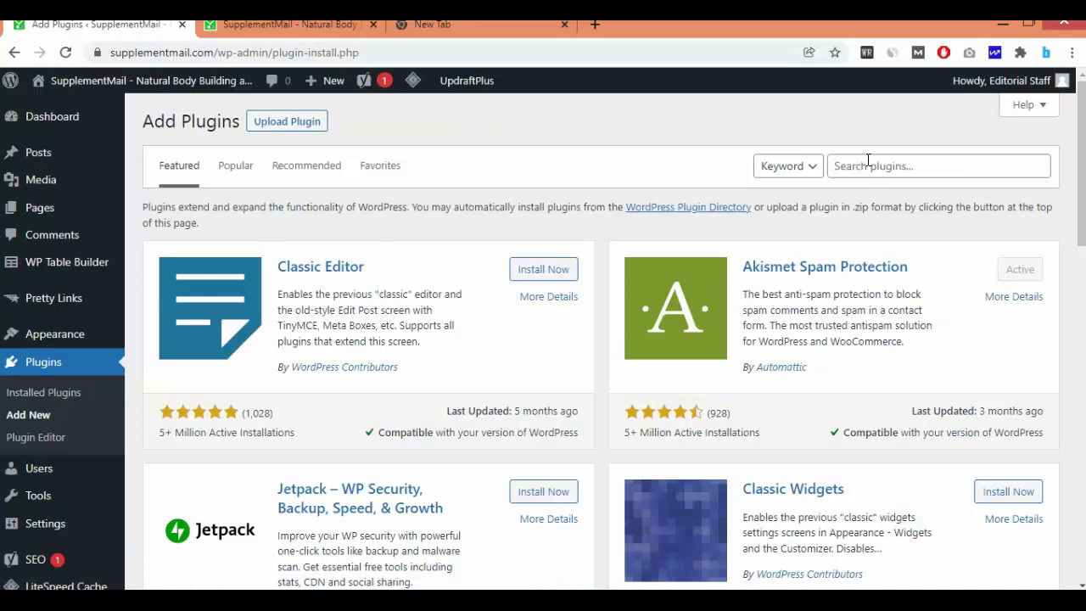
pyautogui.click(869, 161)
pyautogui.write('real')
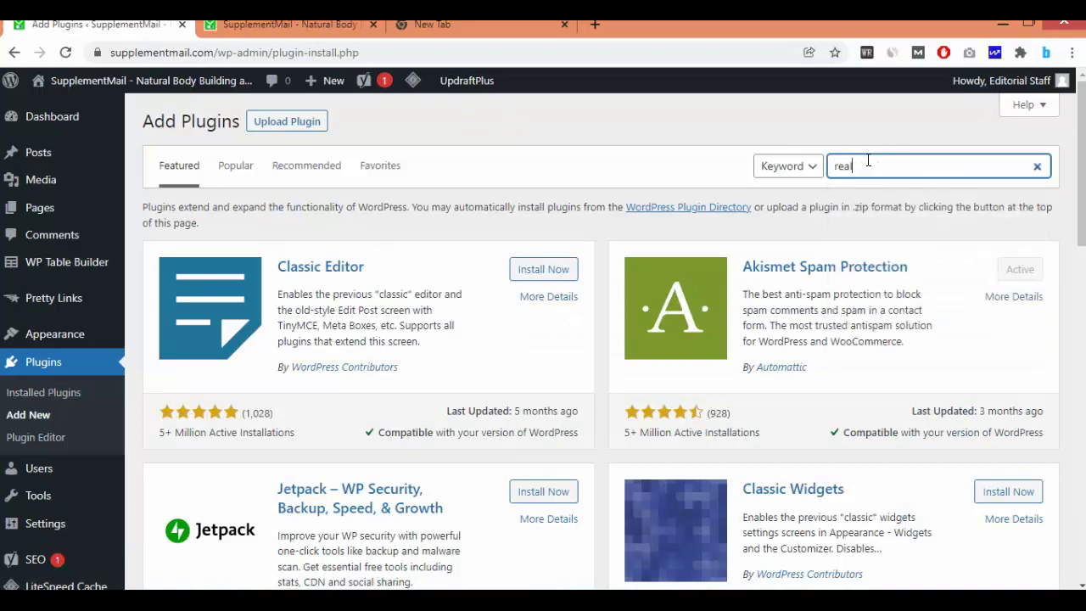
pyautogui.write(' time find and replace')
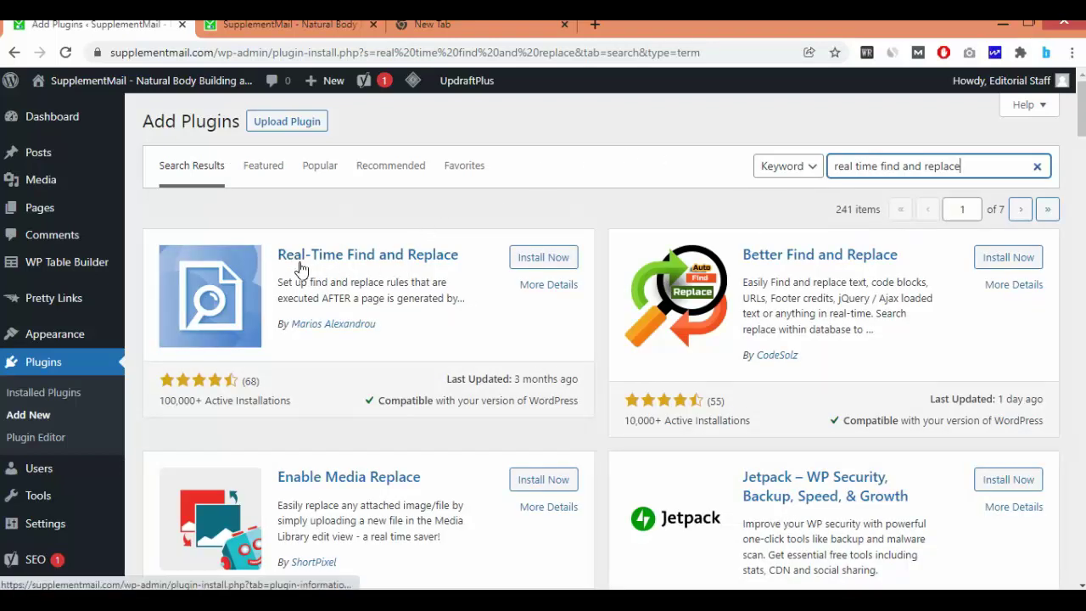
pyautogui.click(556, 262)
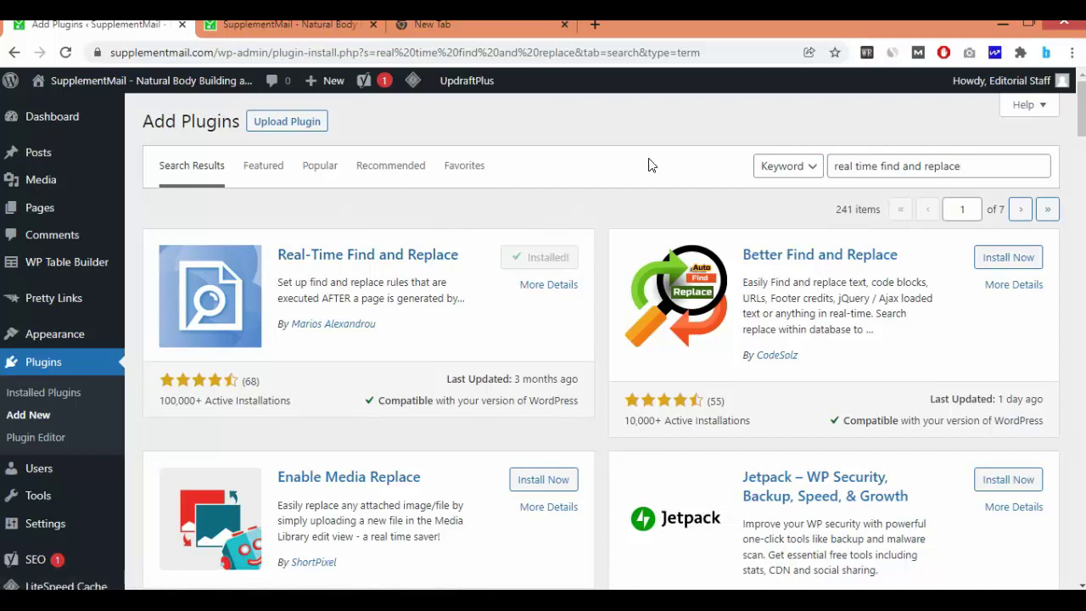
pyautogui.click(556, 261)
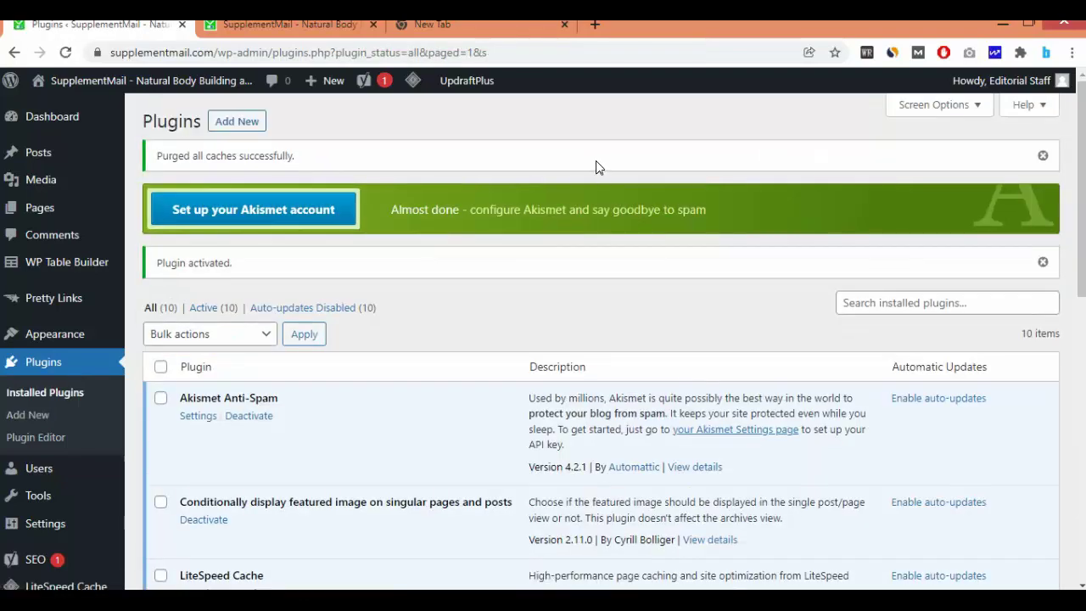
# Step: Open Tools > Real-Time Find and Replace from the admin sidebar
pyautogui.scroll(-4, 485, 274)
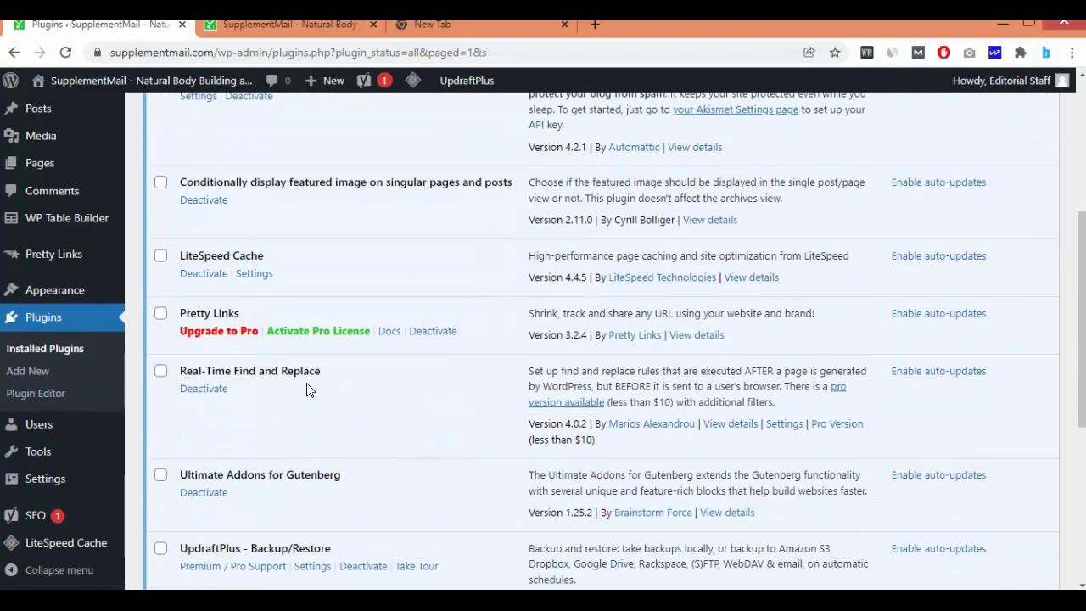
pyautogui.scroll(1, 69, 326)
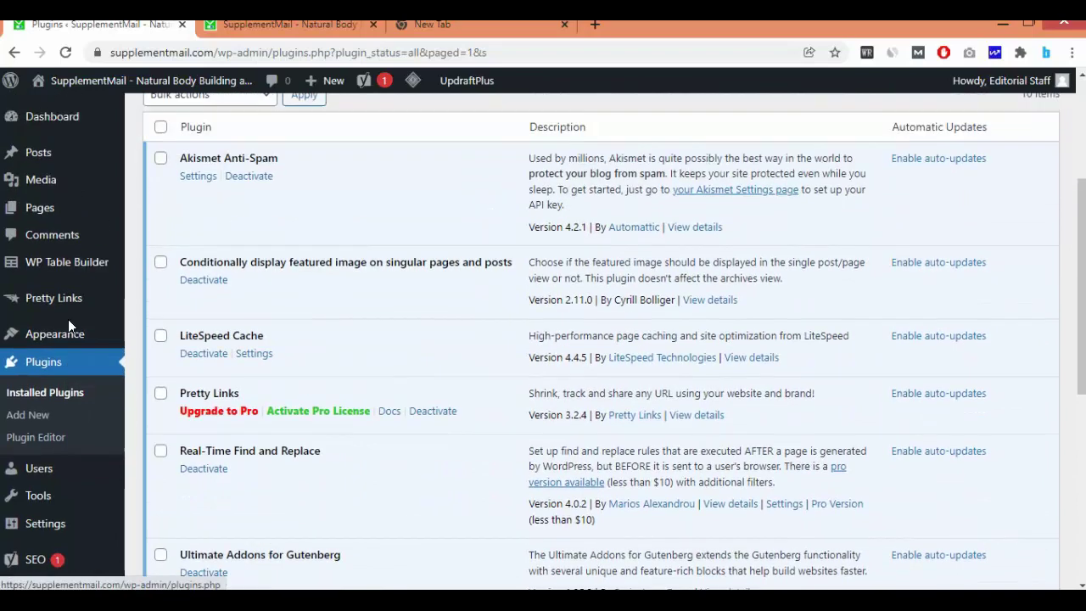
pyautogui.scroll(-5, 67, 326)
pyautogui.moveTo(51, 457)
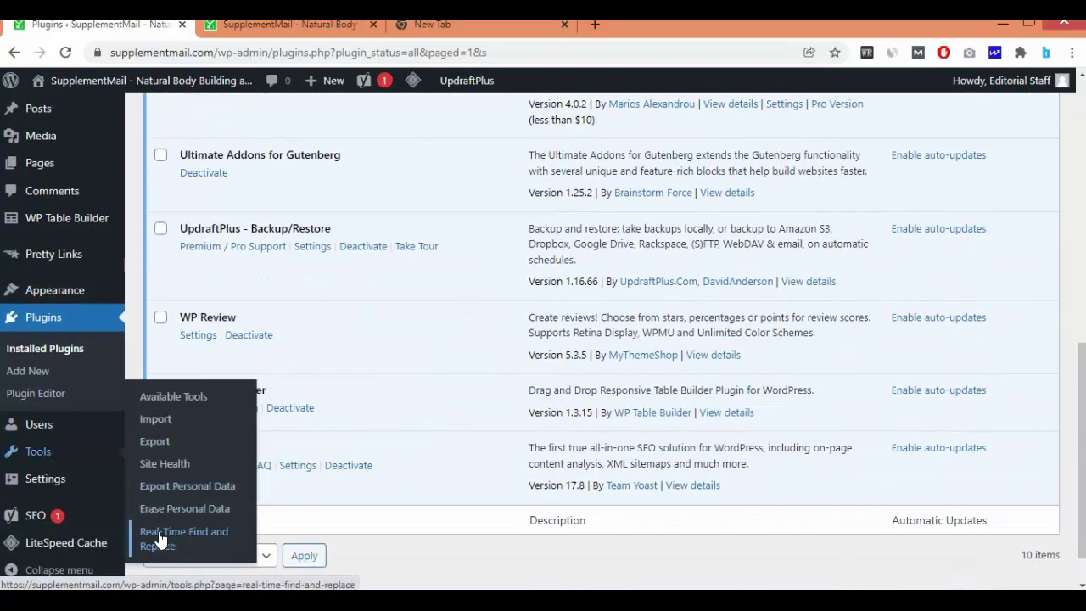
pyautogui.click(197, 539)
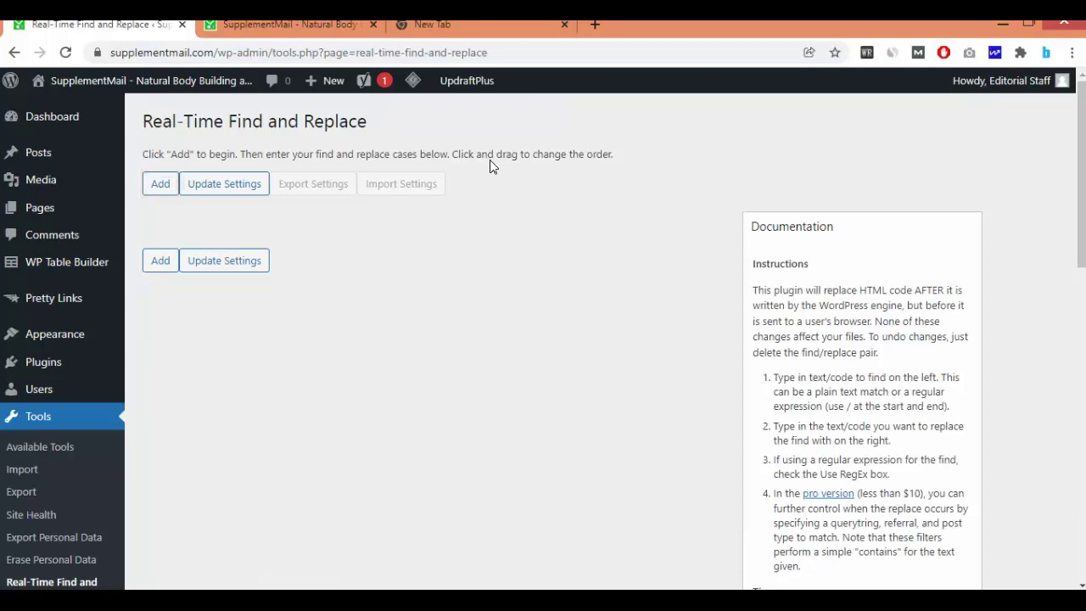
# Step: Return to the live SupplementMail footer and close the stray page-source and dashboard pages
pyautogui.click(292, 28)
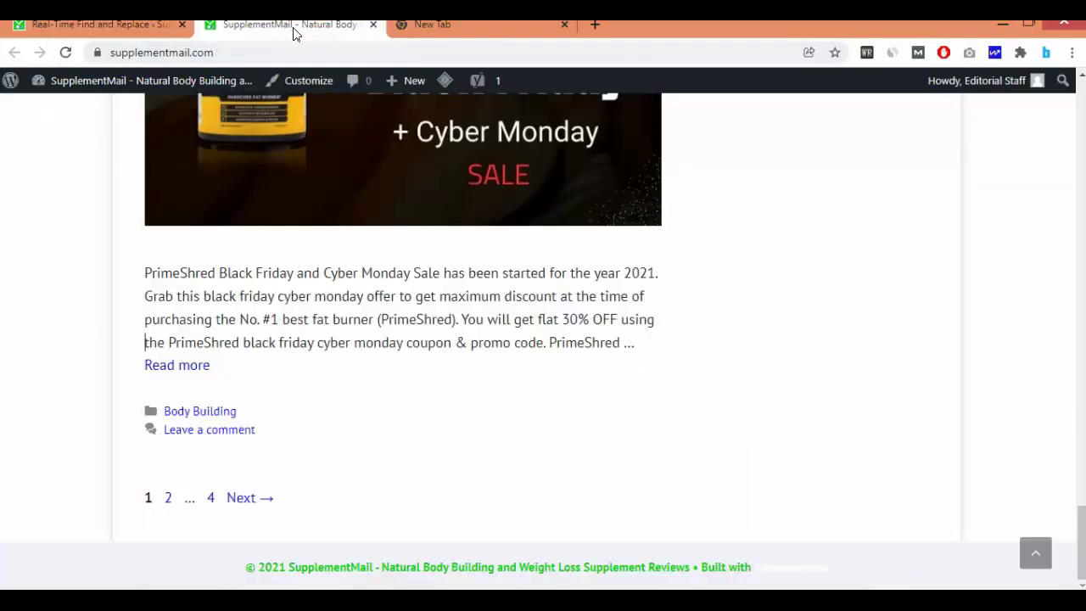
pyautogui.scroll(20, 56, 228)
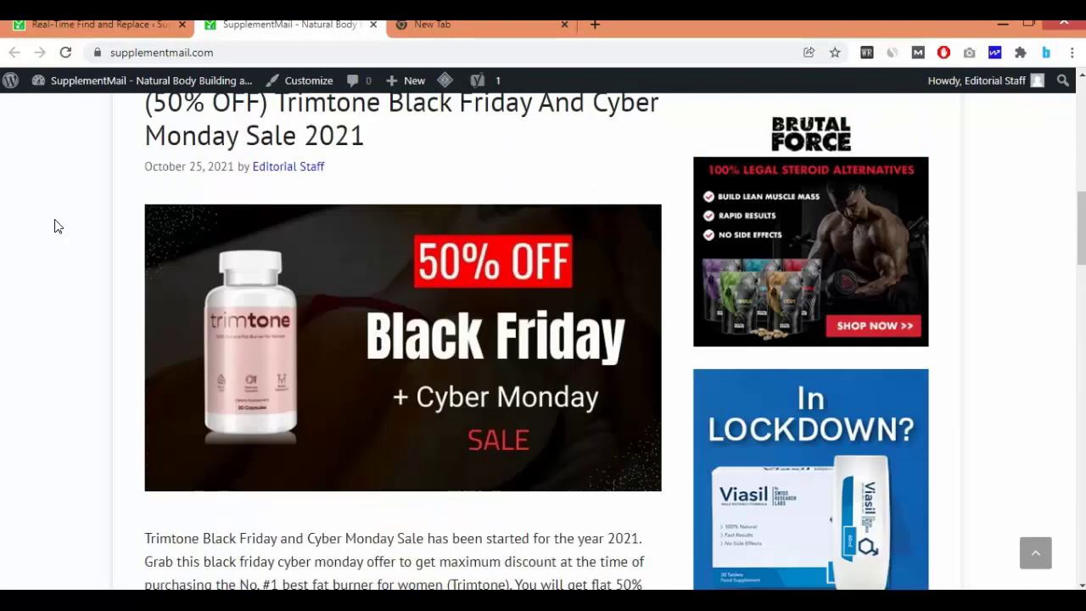
pyautogui.scroll(-8, 57, 231)
pyautogui.scroll(-20, 56, 229)
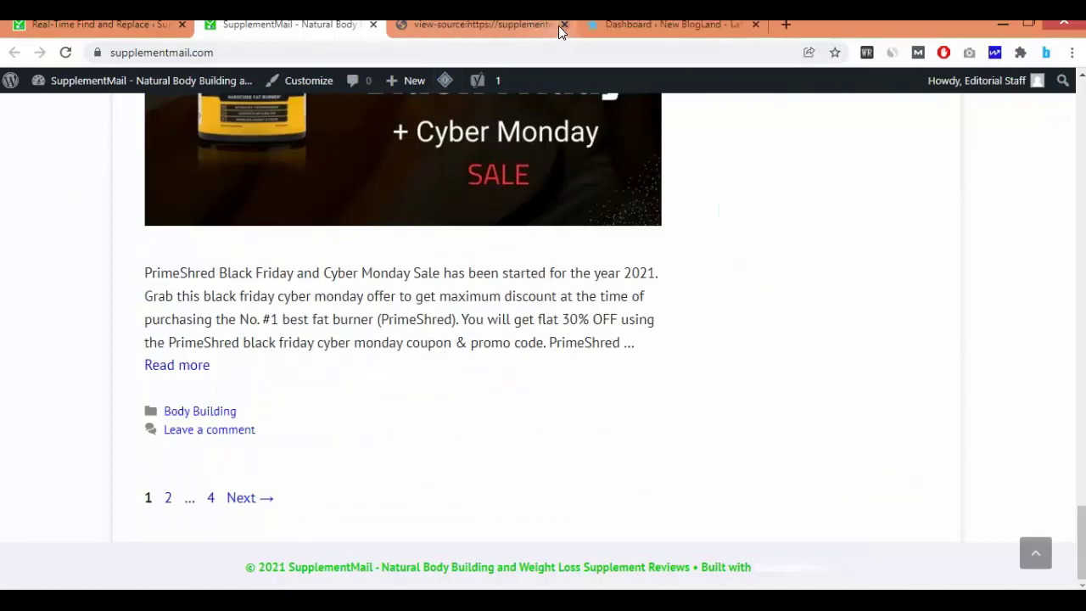
pyautogui.click(563, 25)
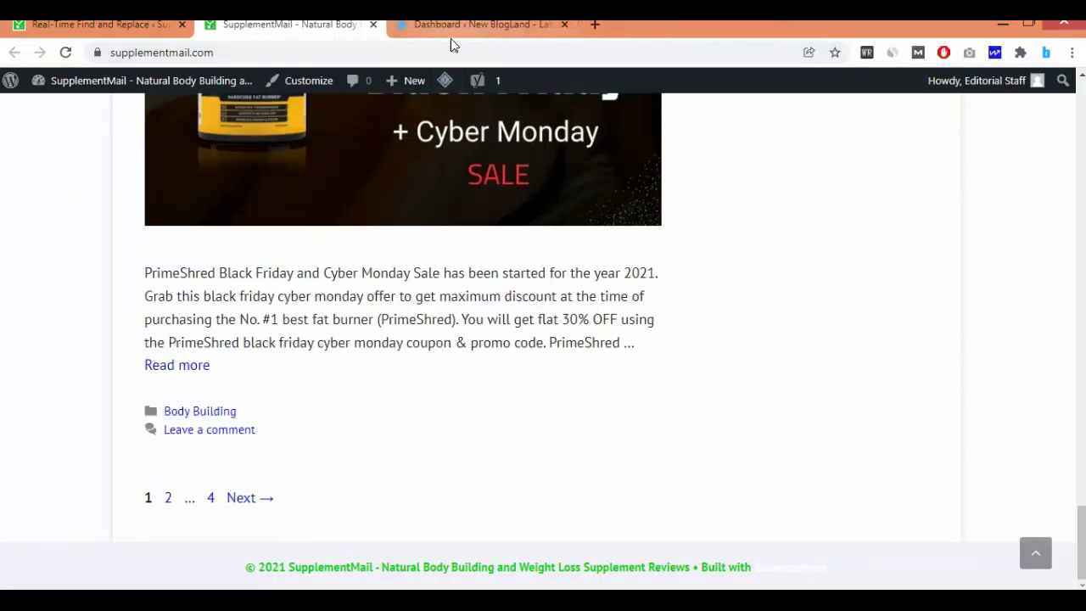
pyautogui.click(563, 26)
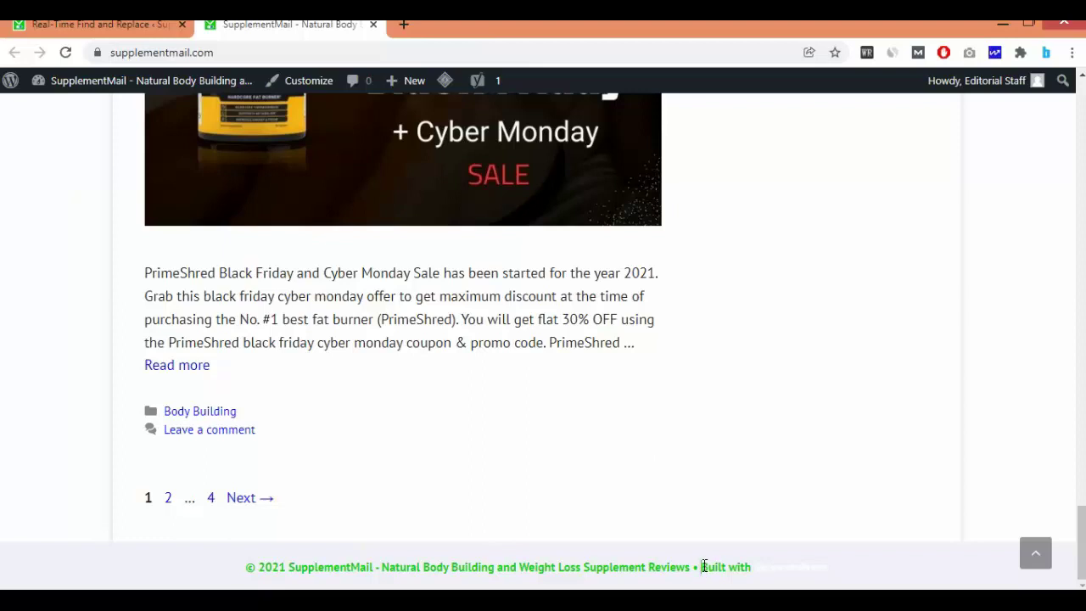
# Step: Select 'Built with' in the footer and bring up the page's context menu
pyautogui.moveTo(701, 566); pyautogui.dragTo(753, 564)
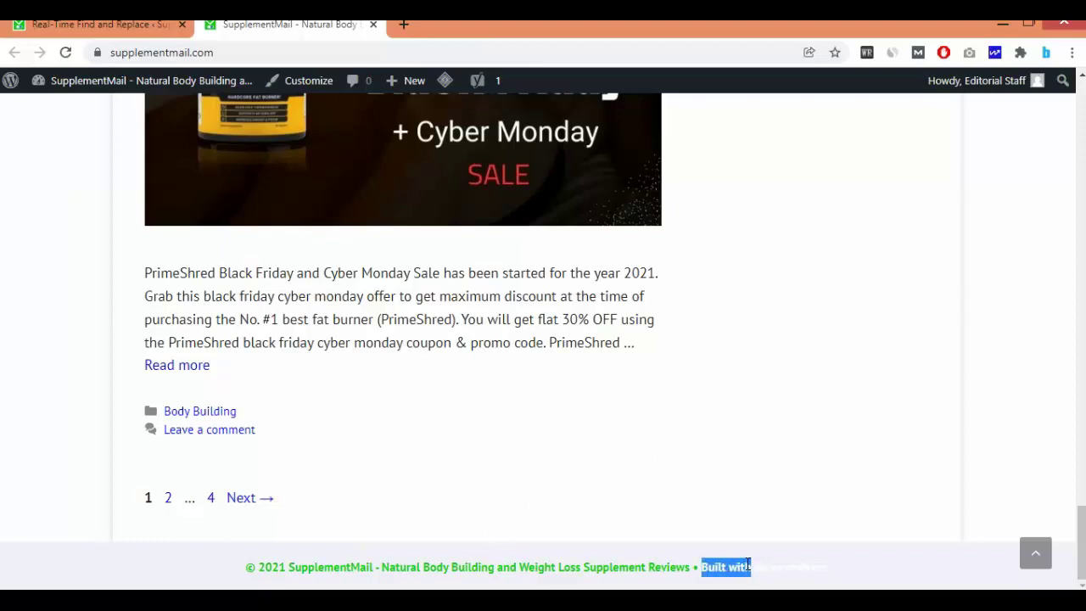
pyautogui.rightClick(710, 565)
pyautogui.rightClick(490, 367)
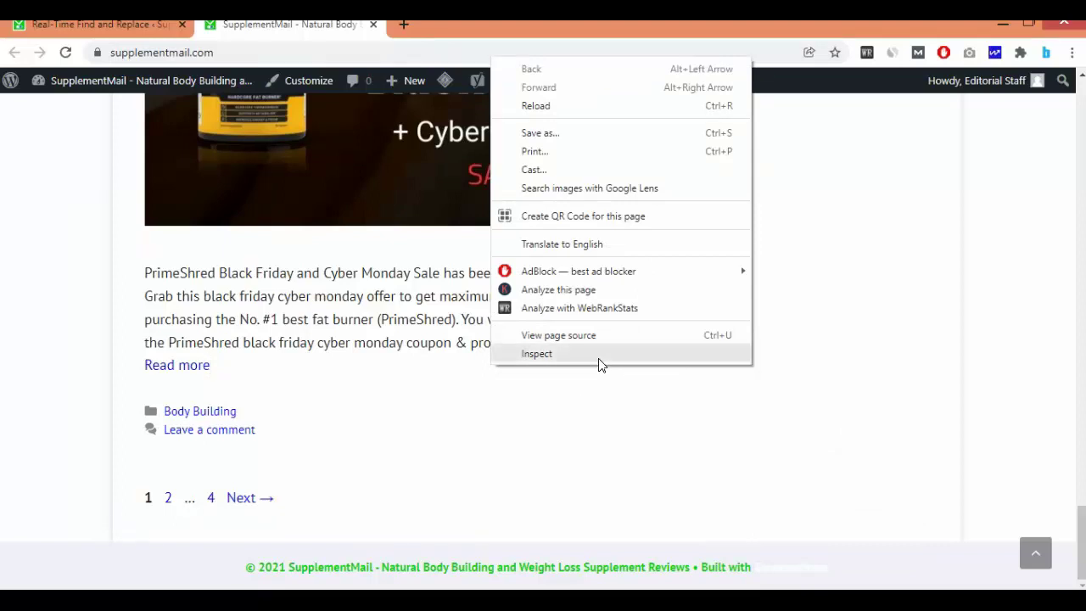
# Step: View the homepage source and find the 'Built with' text in it
pyautogui.click(600, 337)
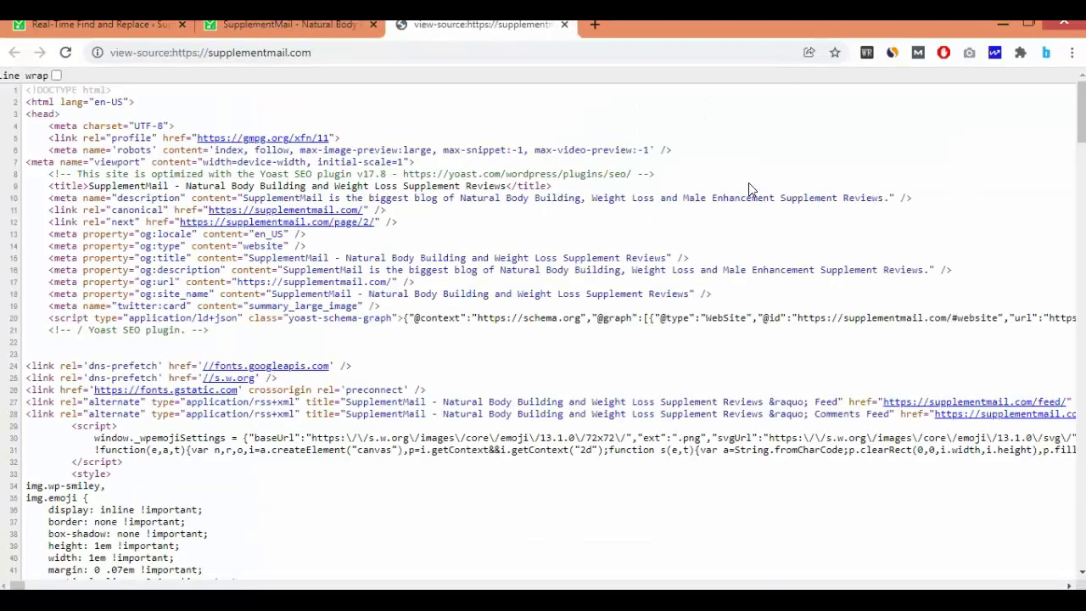
pyautogui.hotkey('ctrl', 'f')
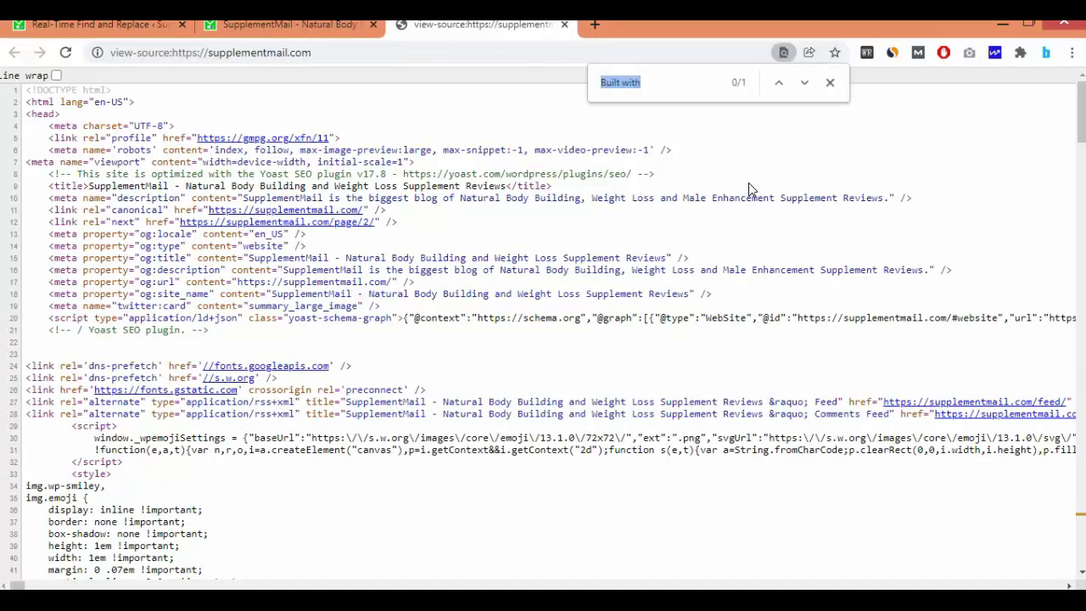
pyautogui.click(657, 78)
pyautogui.press('Return')
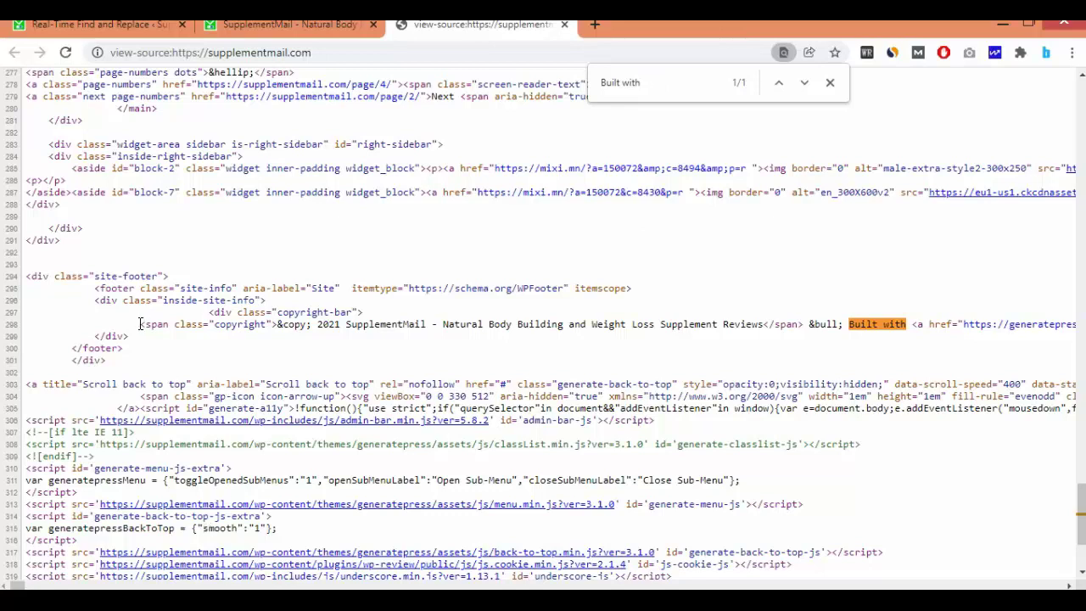
# Step: Copy the footer HTML from line 298 through the closing GeneratePress</a> link
pyautogui.moveTo(140, 324); pyautogui.dragTo(976, 323)
pyautogui.click(950, 320)
pyautogui.keyDown('shift'); pyautogui.click(976, 323); pyautogui.keyUp('shift')
pyautogui.rightClick(951, 323)
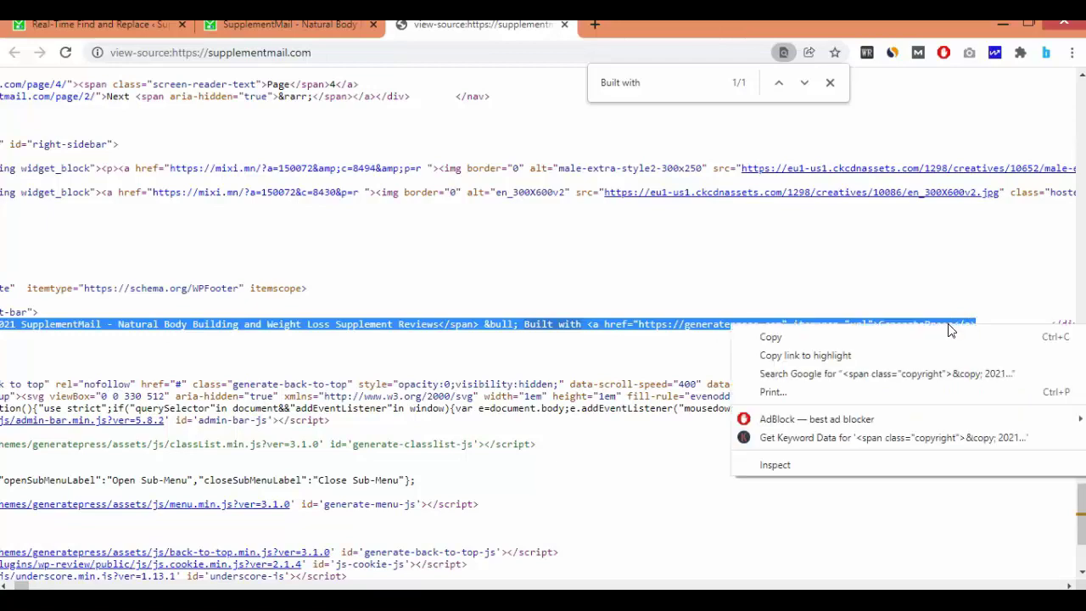
pyautogui.click(790, 334)
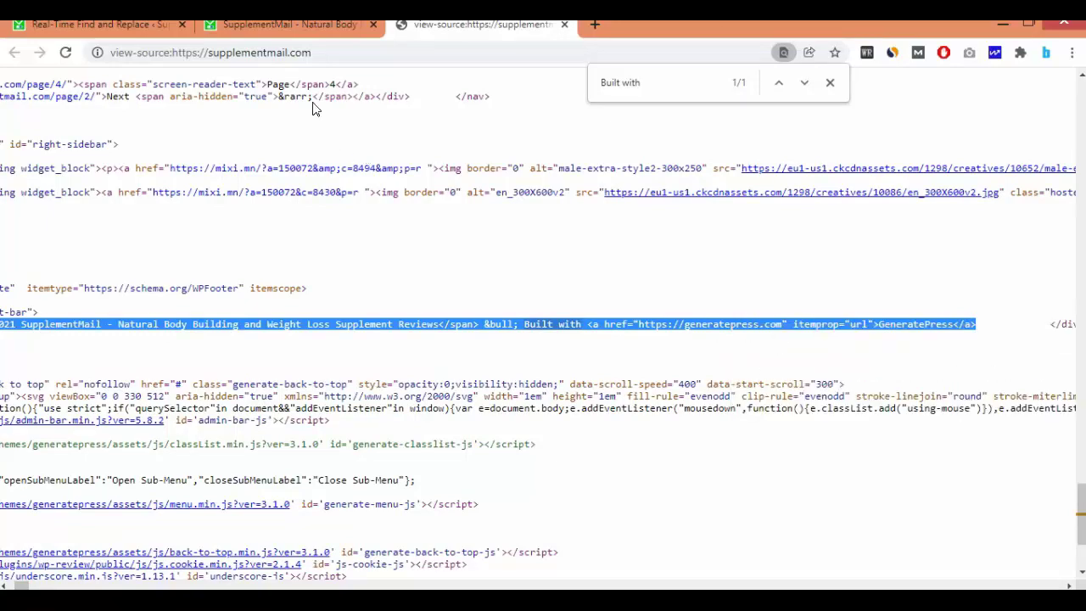
pyautogui.click(105, 26)
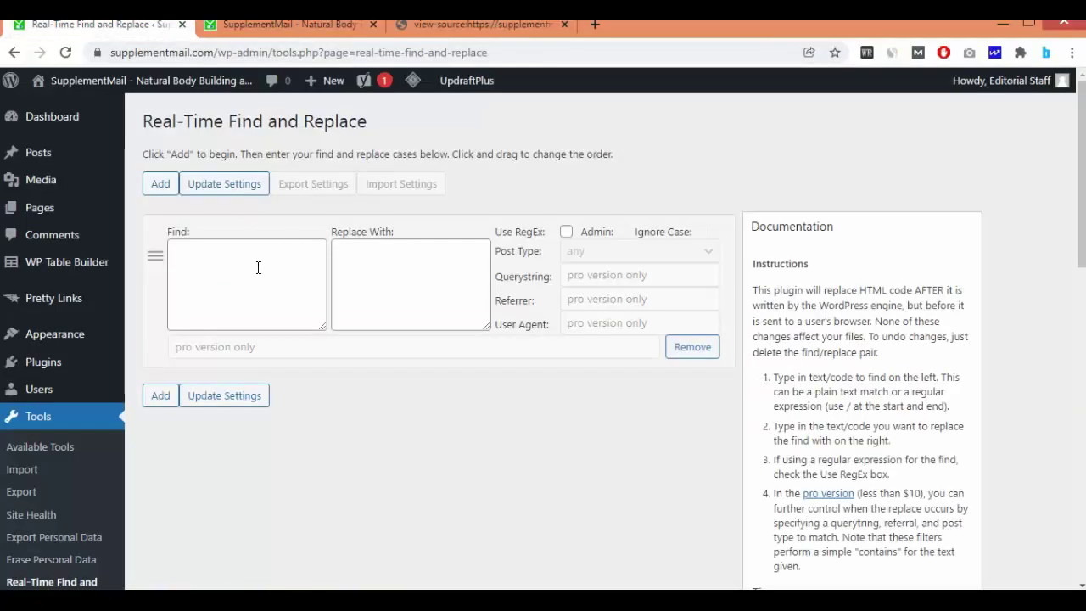
# Step: Paste the copied footer HTML into both the Find and Replace With boxes of a new rule
pyautogui.click(206, 292)
pyautogui.hotkey('ctrl', 'v')
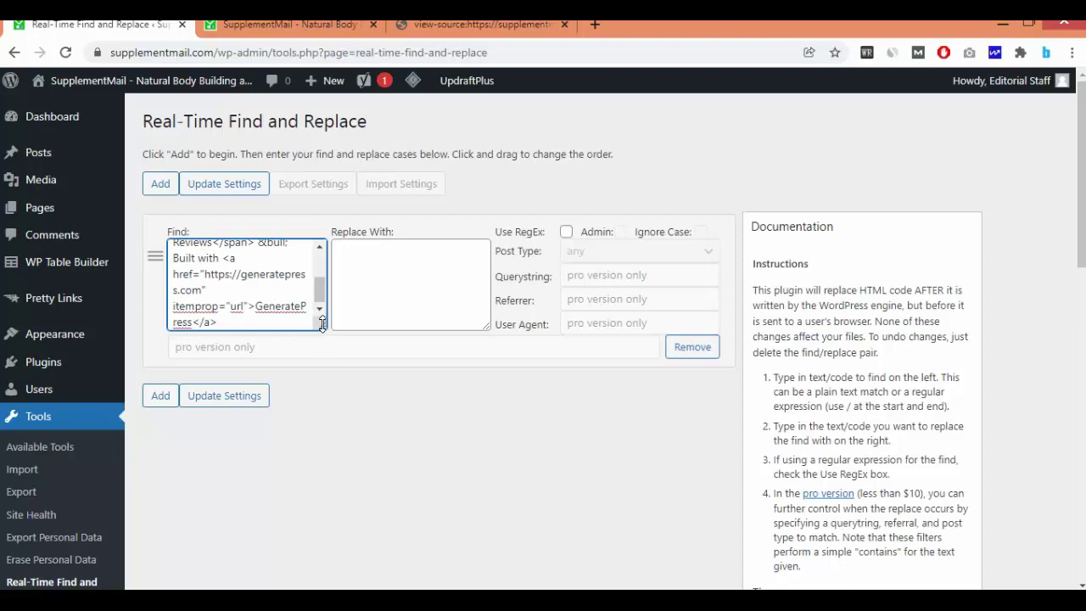
pyautogui.moveTo(323, 326); pyautogui.dragTo(323, 463)
pyautogui.click(431, 276)
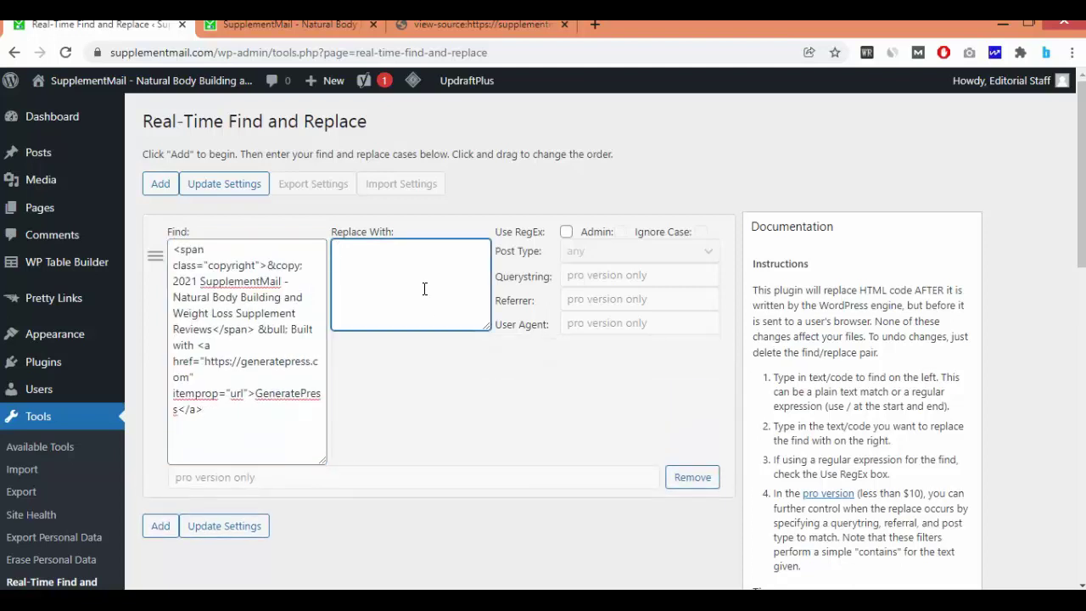
pyautogui.hotkey('ctrl', 'v')
pyautogui.moveTo(485, 326); pyautogui.dragTo(486, 454)
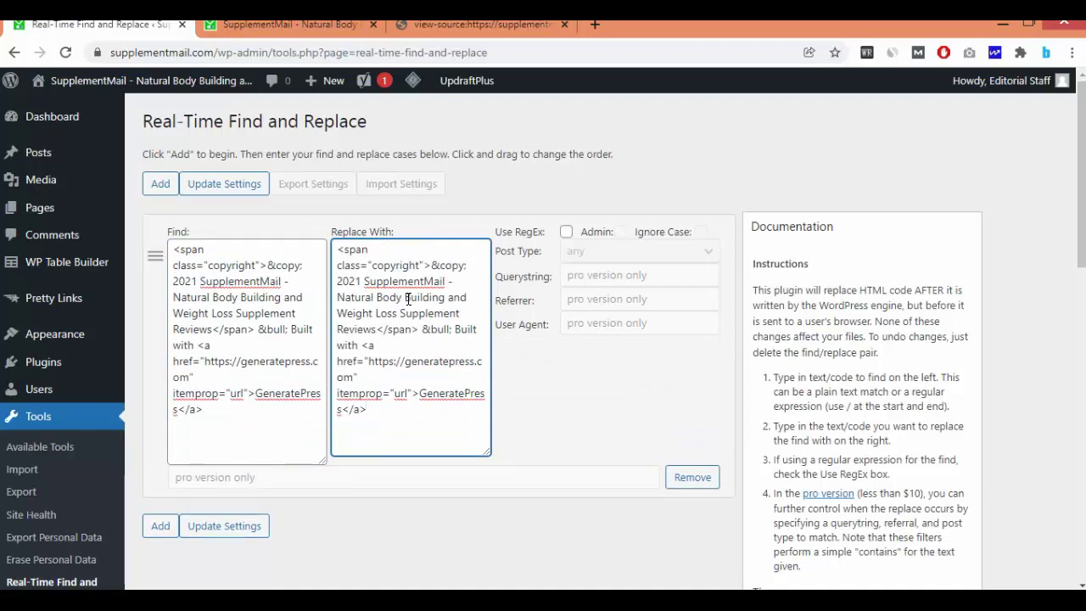
pyautogui.click(289, 26)
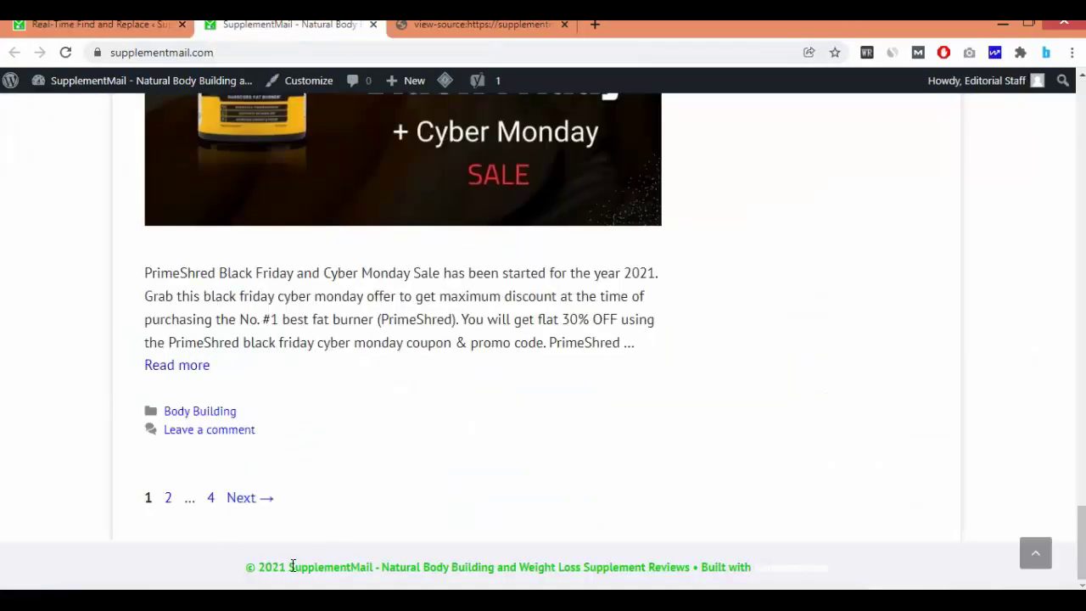
pyautogui.moveTo(376, 570); pyautogui.dragTo(701, 573)
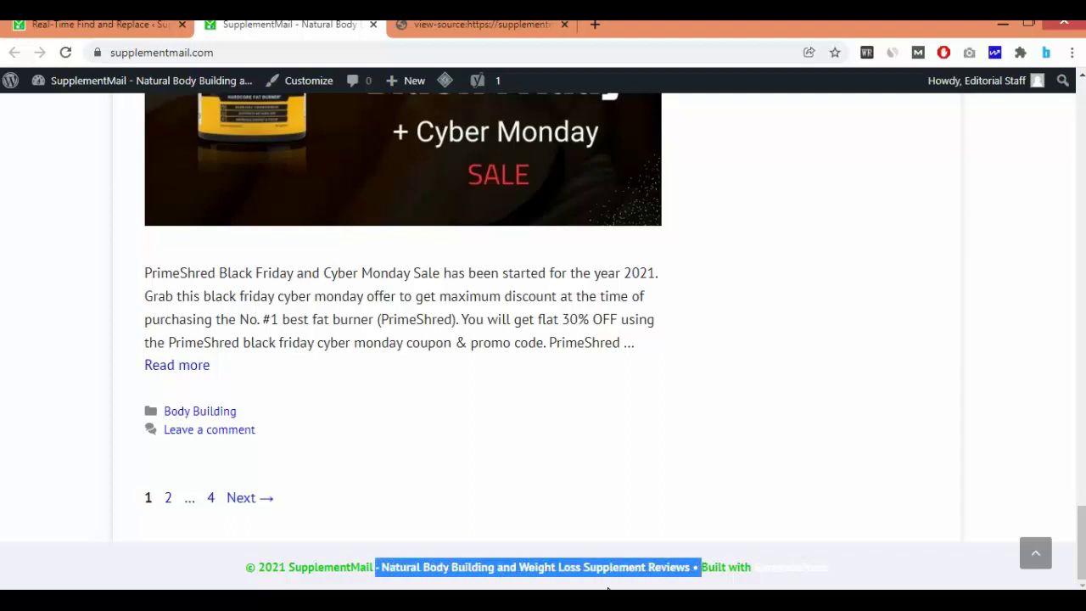
pyautogui.click(271, 585)
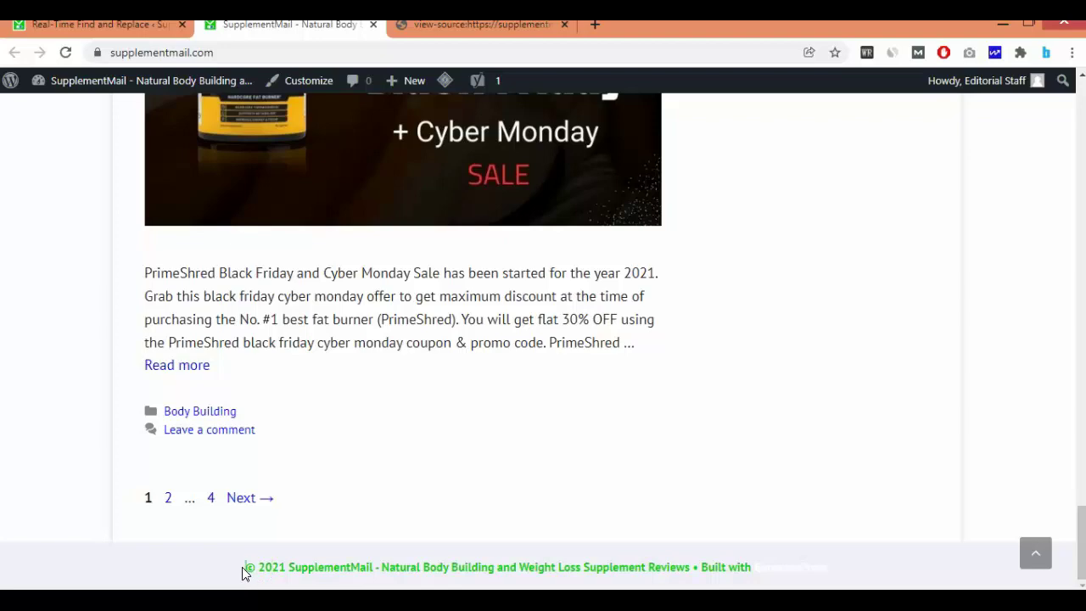
pyautogui.moveTo(242, 567); pyautogui.dragTo(376, 567)
pyautogui.click(5, 405)
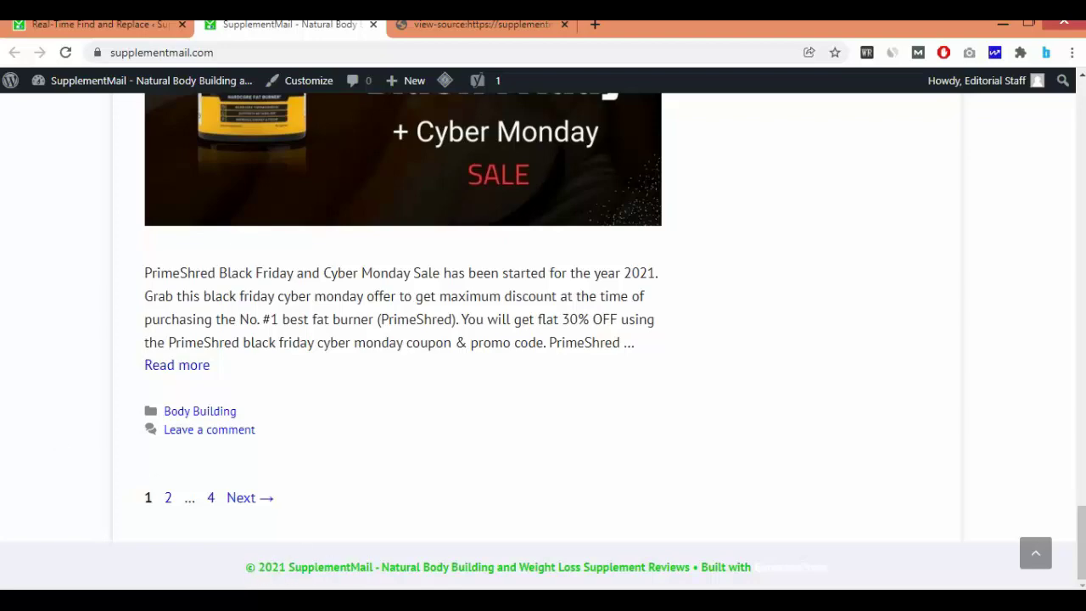
pyautogui.click(139, 26)
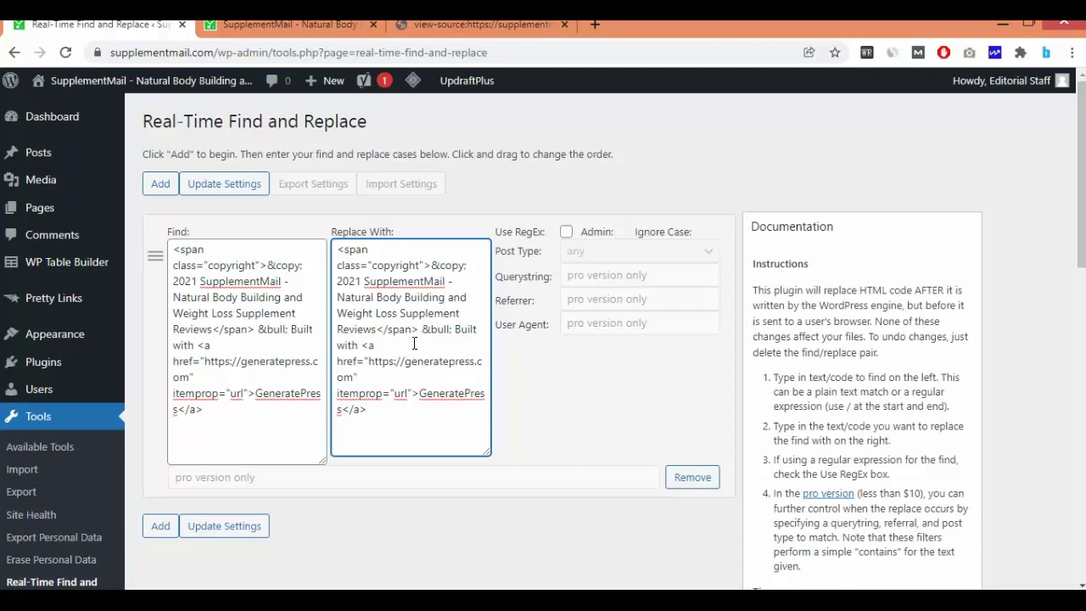
# Step: Delete ' - Natural Body Building and Weight Loss Supplement Reviews' from the replacement, save, and reload the site
pyautogui.moveTo(446, 281); pyautogui.dragTo(376, 330)
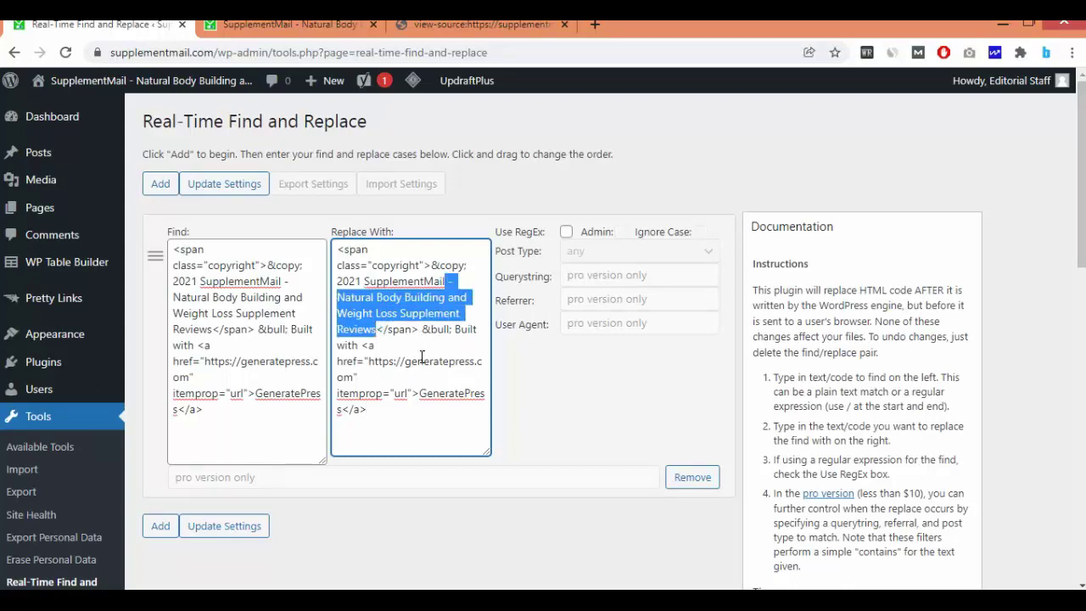
pyautogui.press('BackSpace')
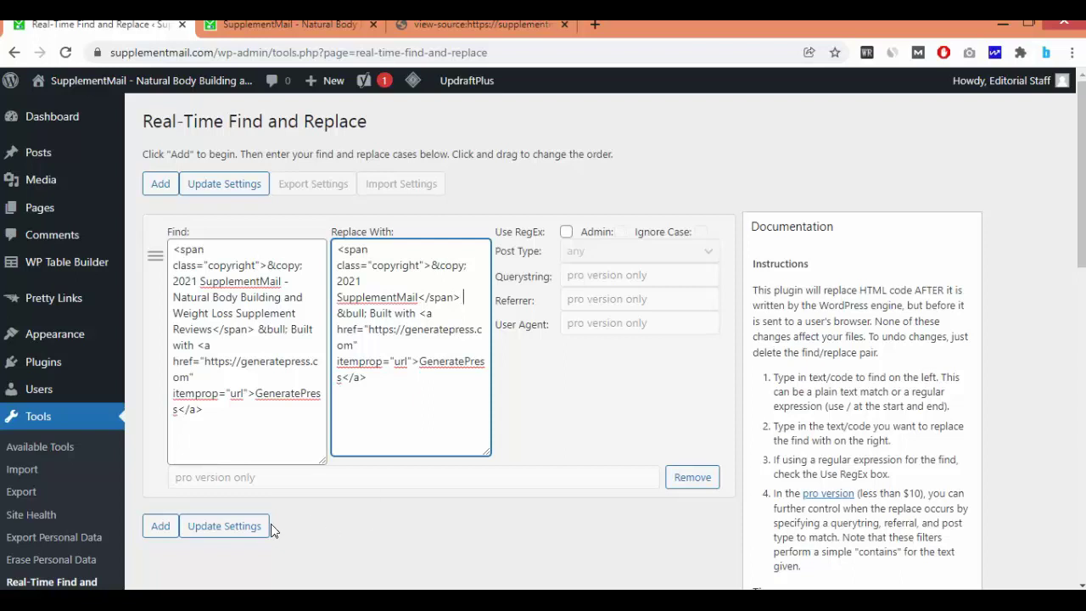
pyautogui.click(224, 527)
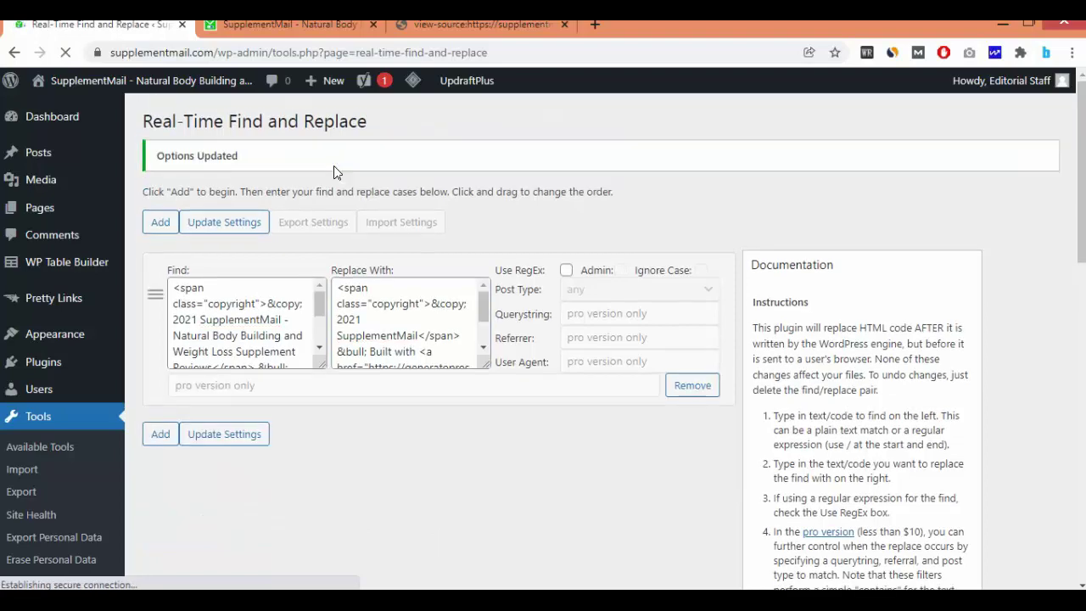
pyautogui.click(287, 25)
pyautogui.click(65, 52)
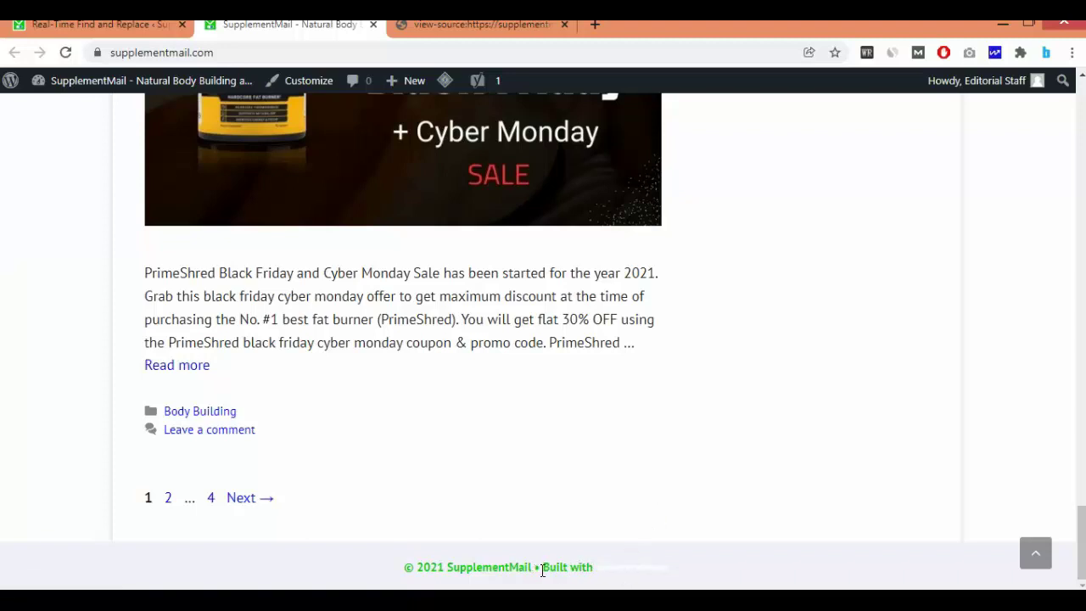
pyautogui.click(129, 26)
# Step: Remove the 'Built with GeneratePress' link code from the replacement, save, and reload the live site
pyautogui.moveTo(486, 364); pyautogui.dragTo(489, 475)
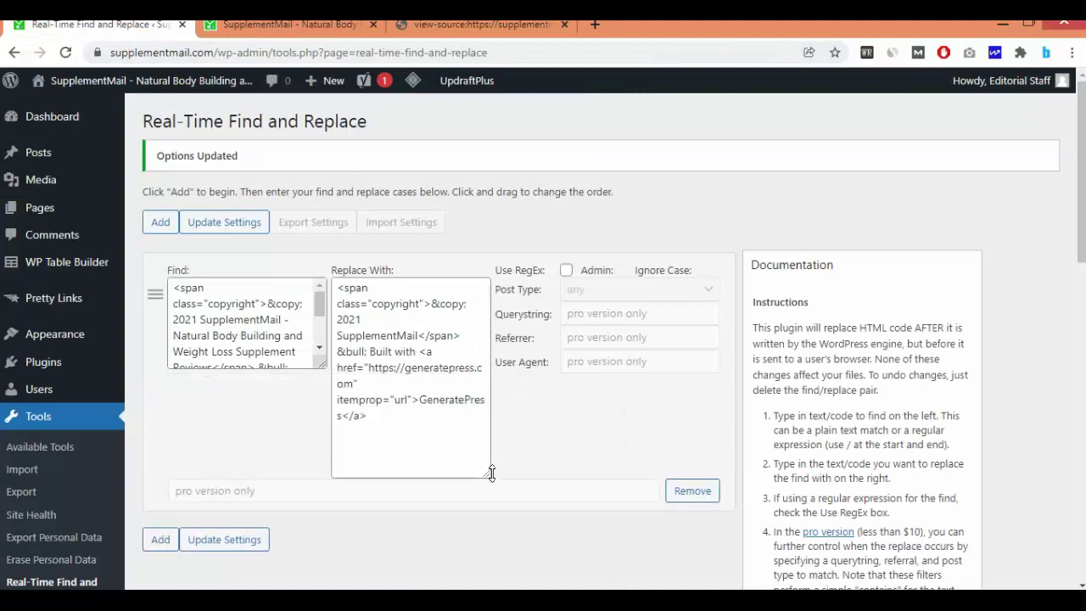
pyautogui.click(448, 352)
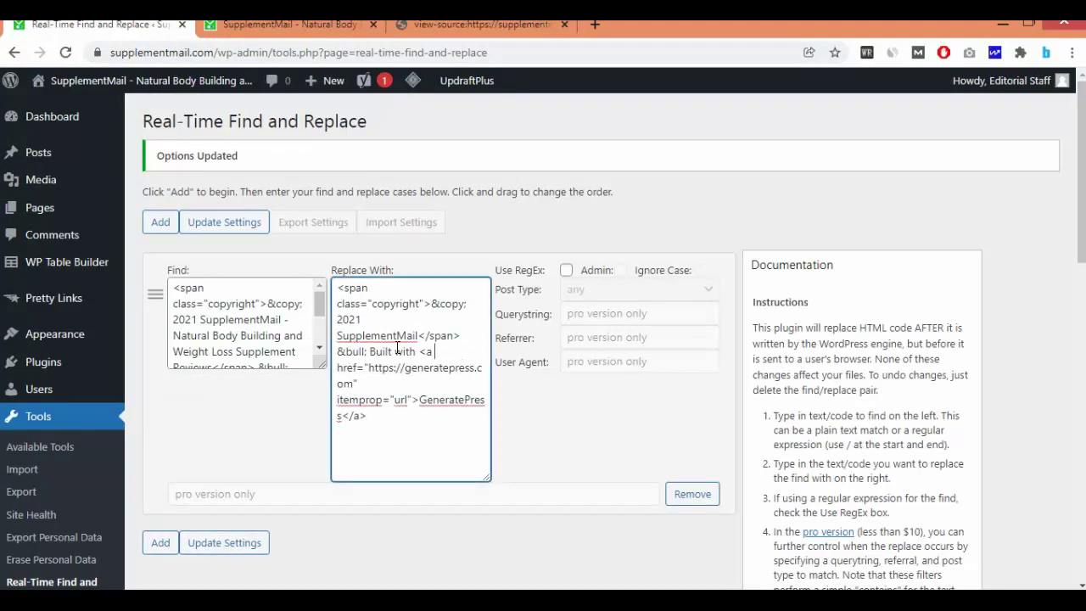
pyautogui.moveTo(370, 352); pyautogui.dragTo(441, 415)
pyautogui.press('BackSpace')
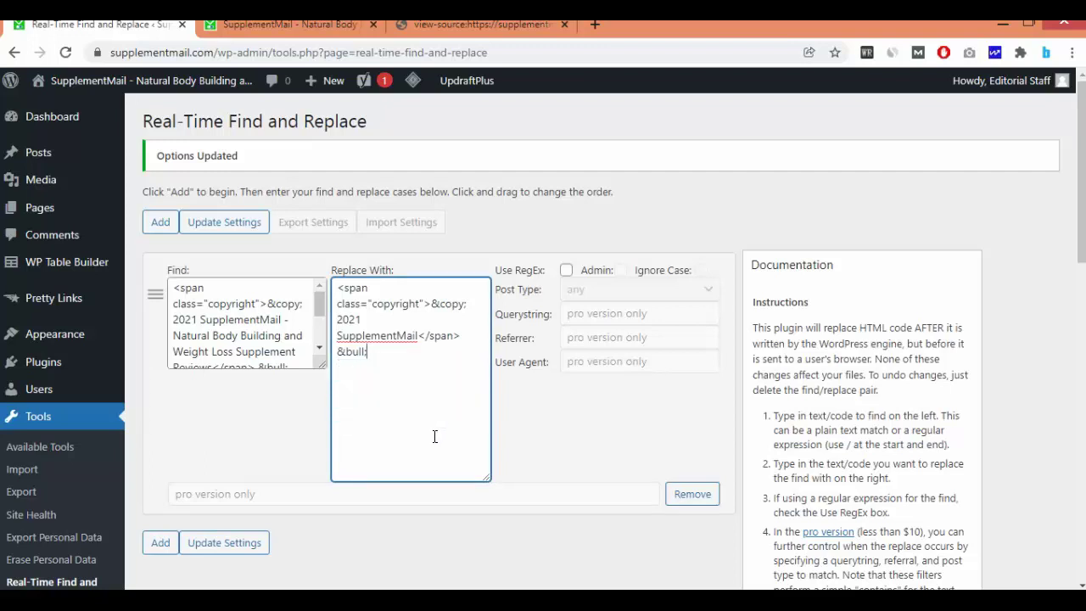
pyautogui.click(221, 545)
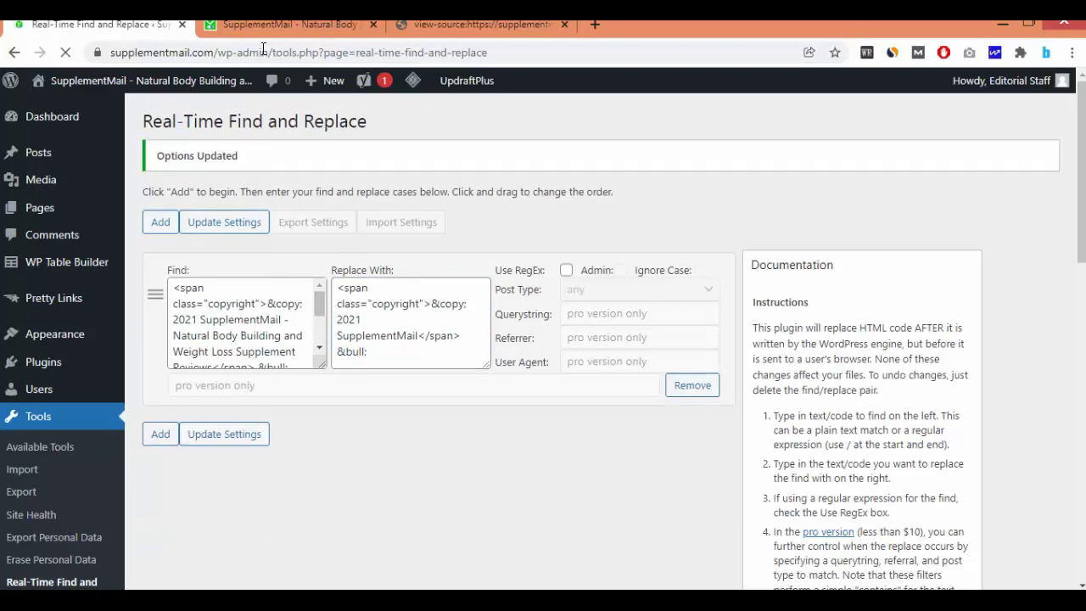
pyautogui.click(263, 30)
pyautogui.click(65, 52)
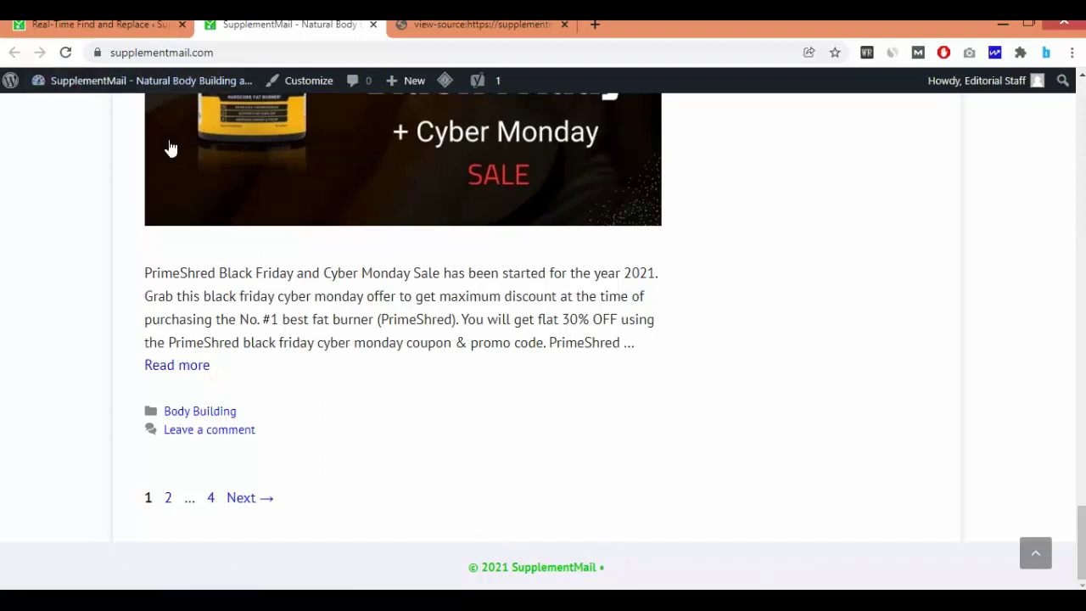
pyautogui.click(117, 31)
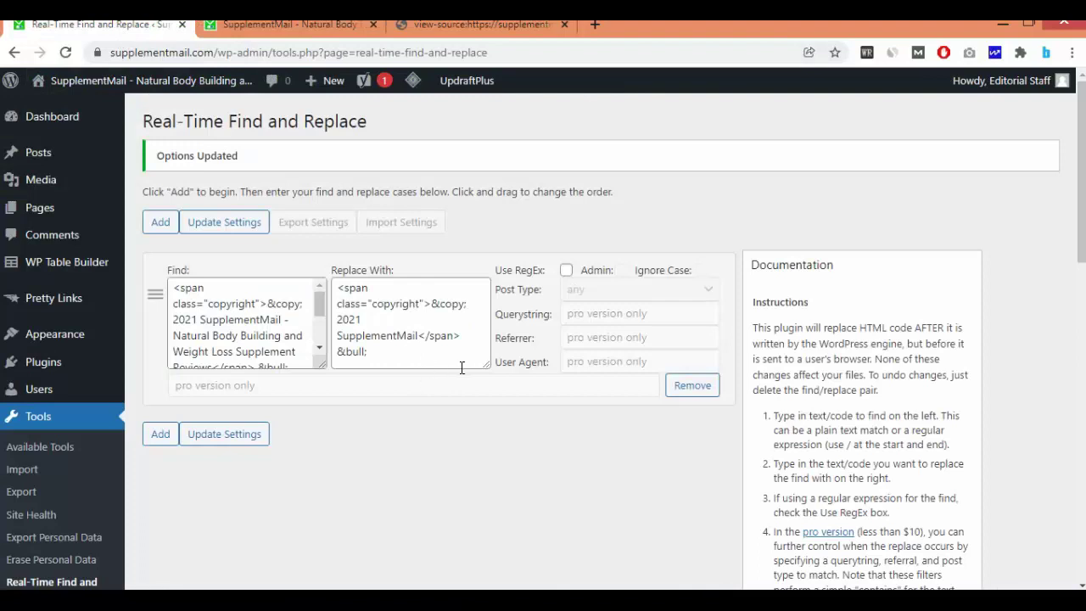
# Step: Delete the trailing '&bull;' from the replacement, save, and confirm the footer shows '© 2021 SupplementMail'
pyautogui.moveTo(462, 336); pyautogui.dragTo(465, 347)
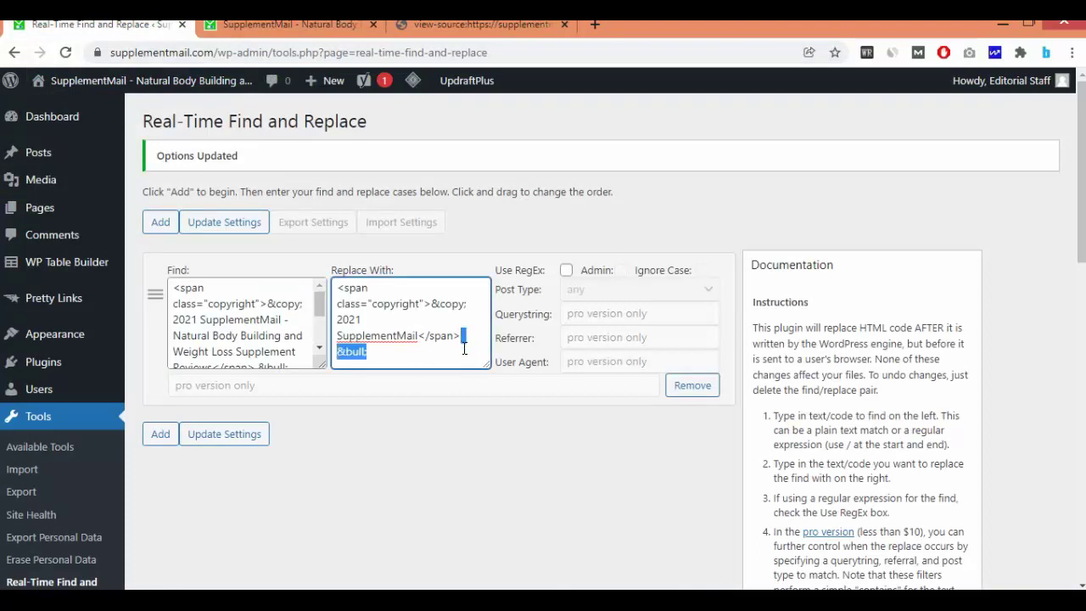
pyautogui.press('BackSpace')
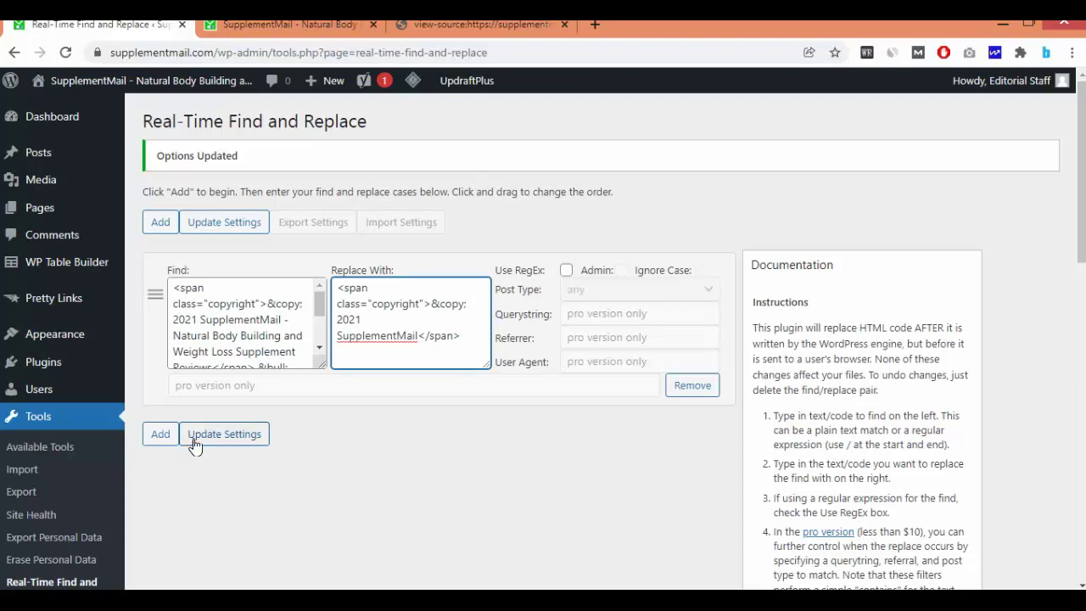
pyautogui.click(233, 439)
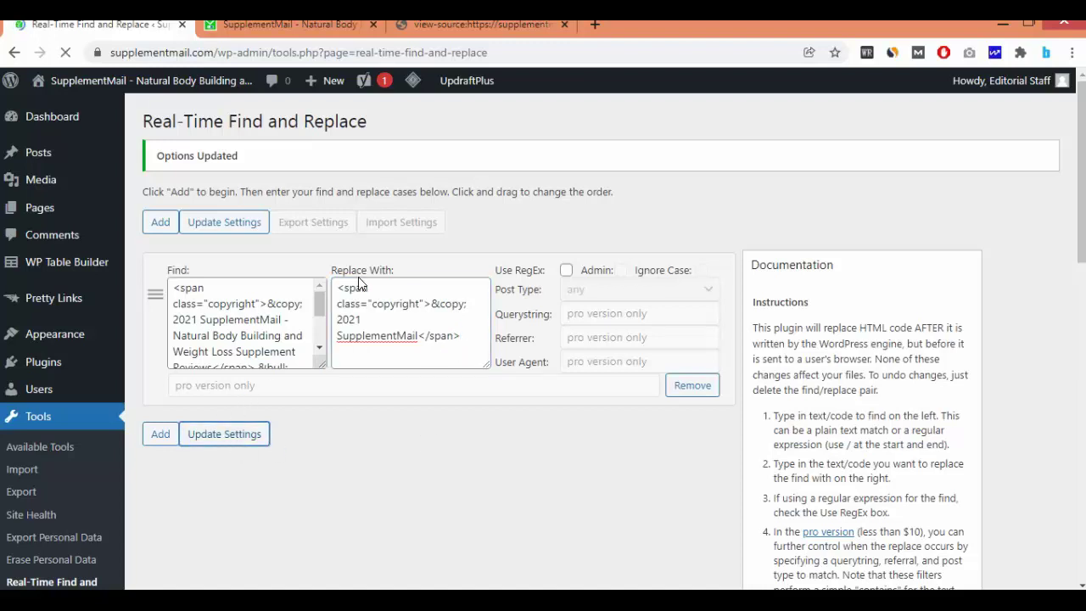
pyautogui.click(288, 24)
pyautogui.click(67, 53)
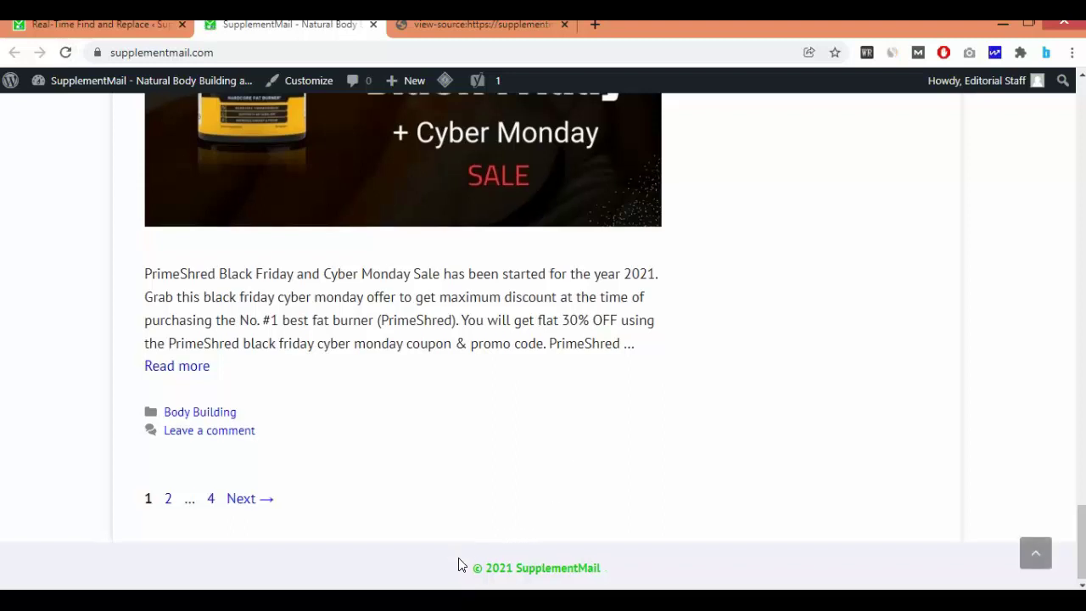
pyautogui.moveTo(459, 564); pyautogui.dragTo(602, 567)
pyautogui.click(807, 457)
pyautogui.click(111, 29)
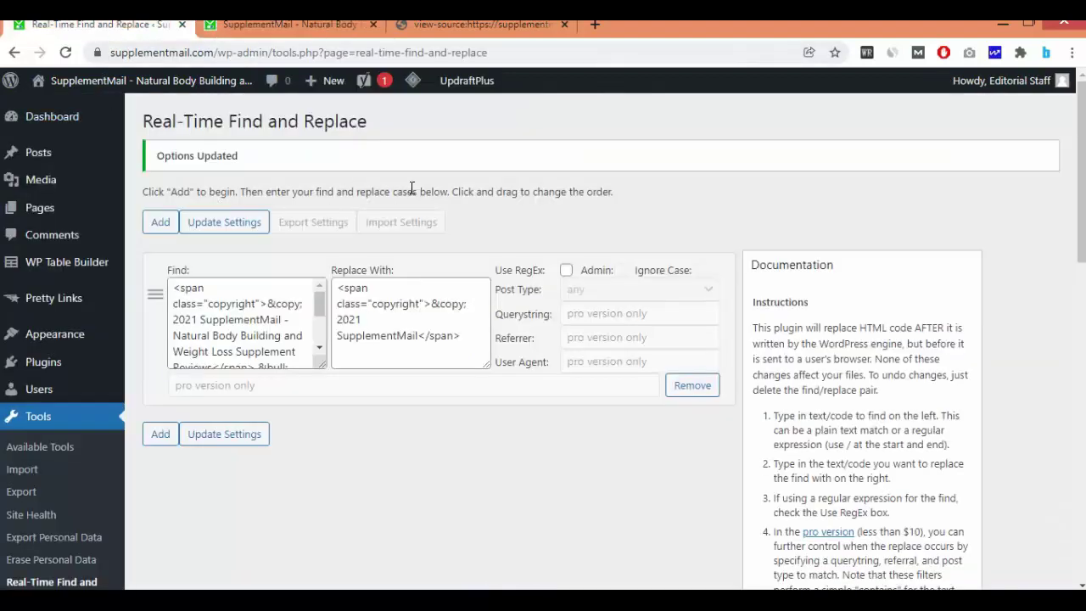
# Step: Check Dashboard > Updates and confirm the themes are up to date
pyautogui.moveTo(46, 261)
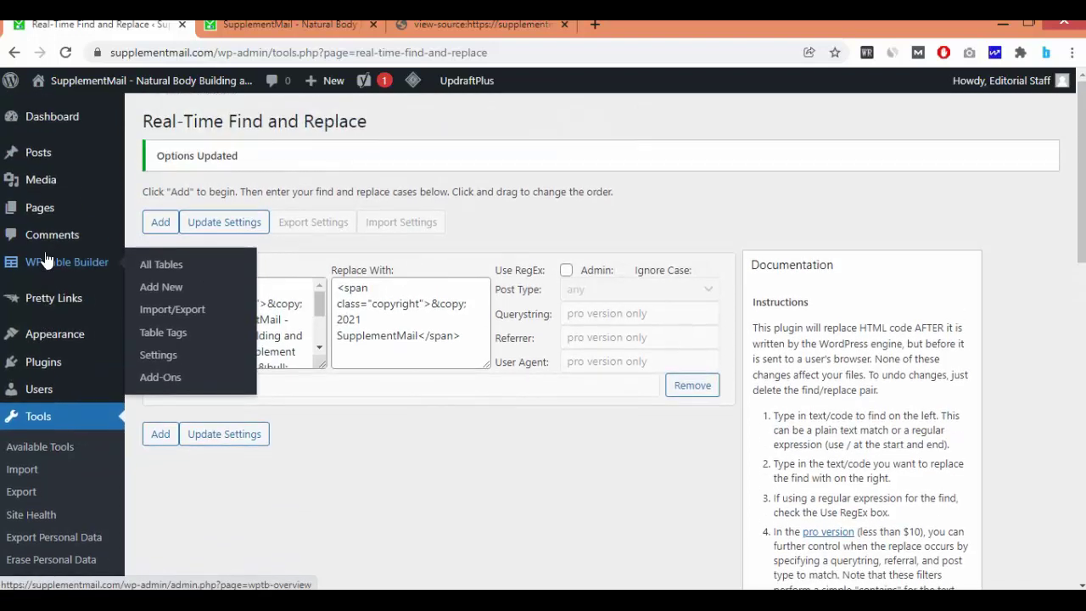
pyautogui.moveTo(58, 121)
pyautogui.click(149, 141)
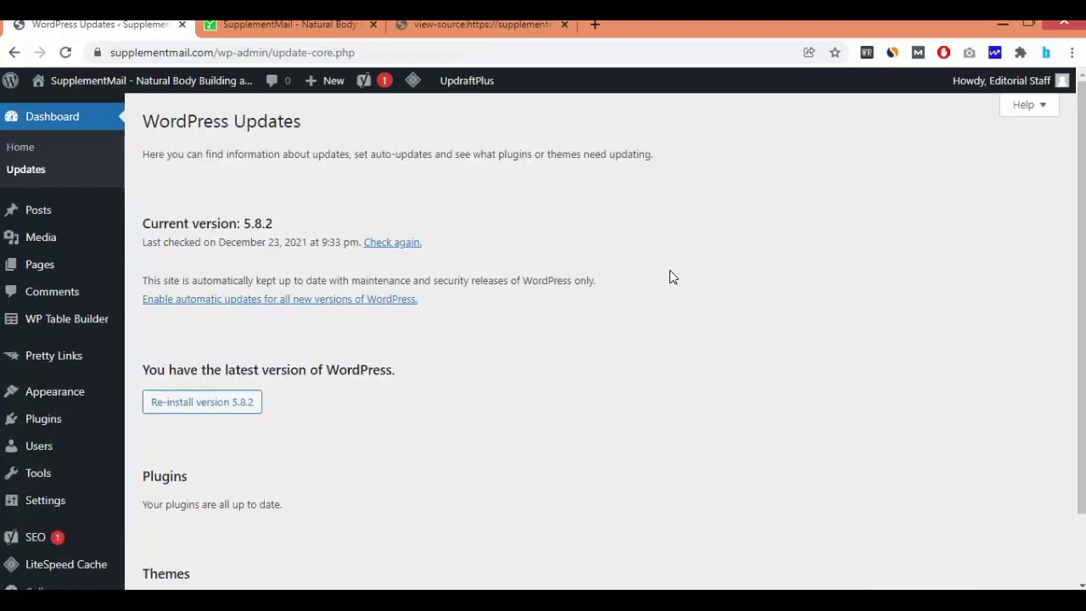
pyautogui.scroll(-1, 670, 272)
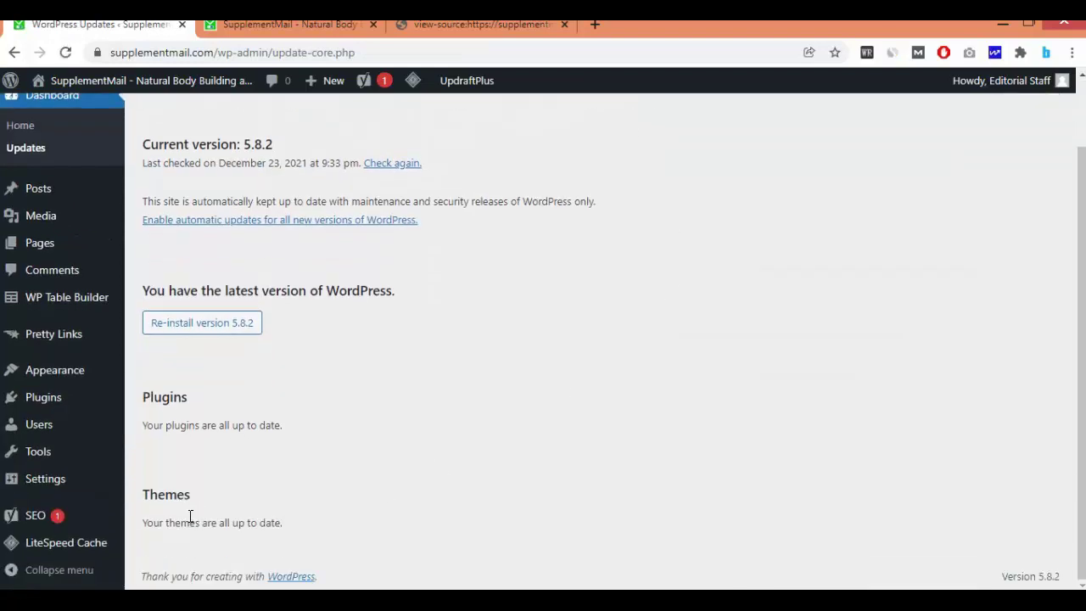
pyautogui.moveTo(145, 528); pyautogui.dragTo(282, 523)
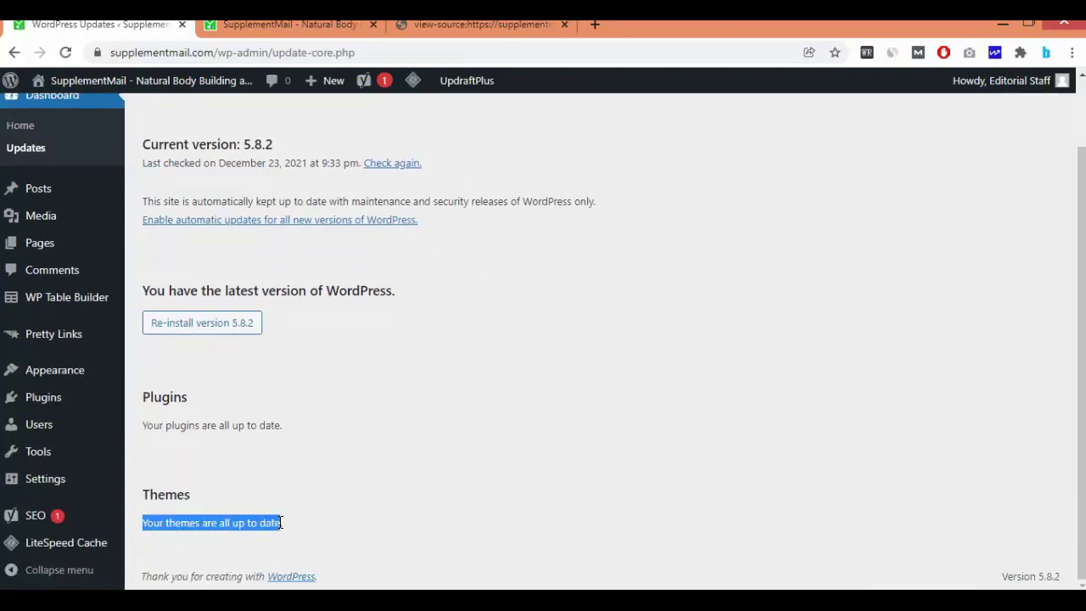
pyautogui.click(354, 461)
# Step: Open Appearance > Themes to see GeneratePress as the active theme
pyautogui.moveTo(85, 373)
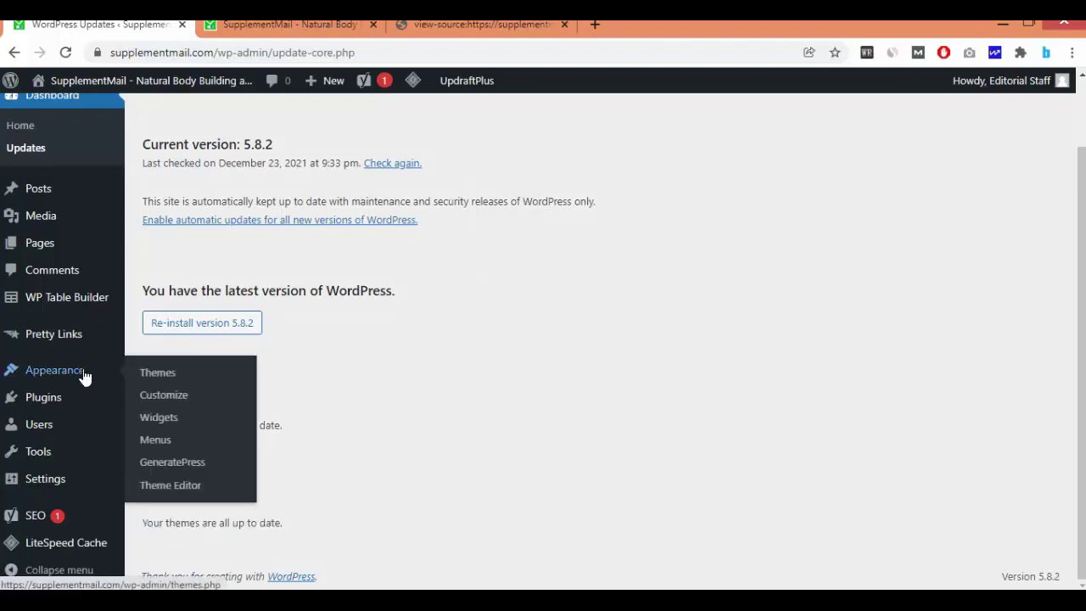
pyautogui.click(154, 375)
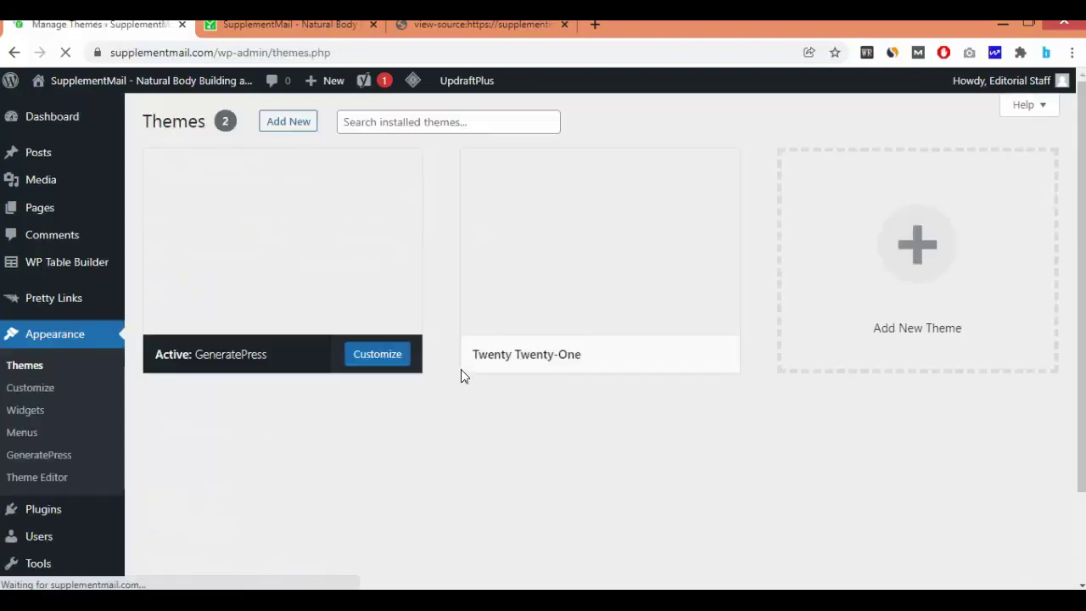
pyautogui.moveTo(253, 247)
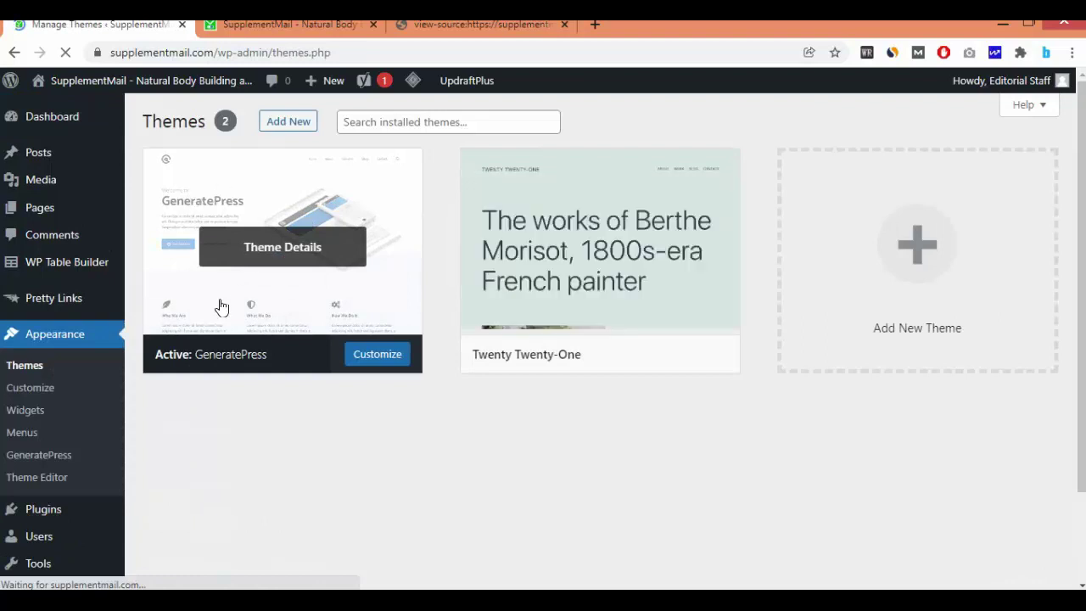